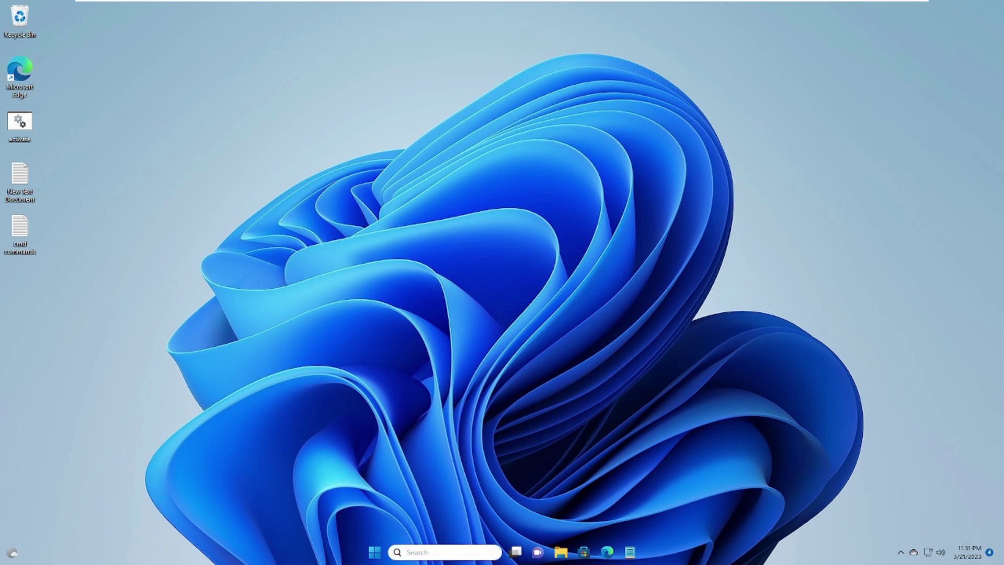
# - Launch Command Prompt as administrator from a Windows search for cmd
pyautogui.click(455, 551)
pyautogui.write('cmd')
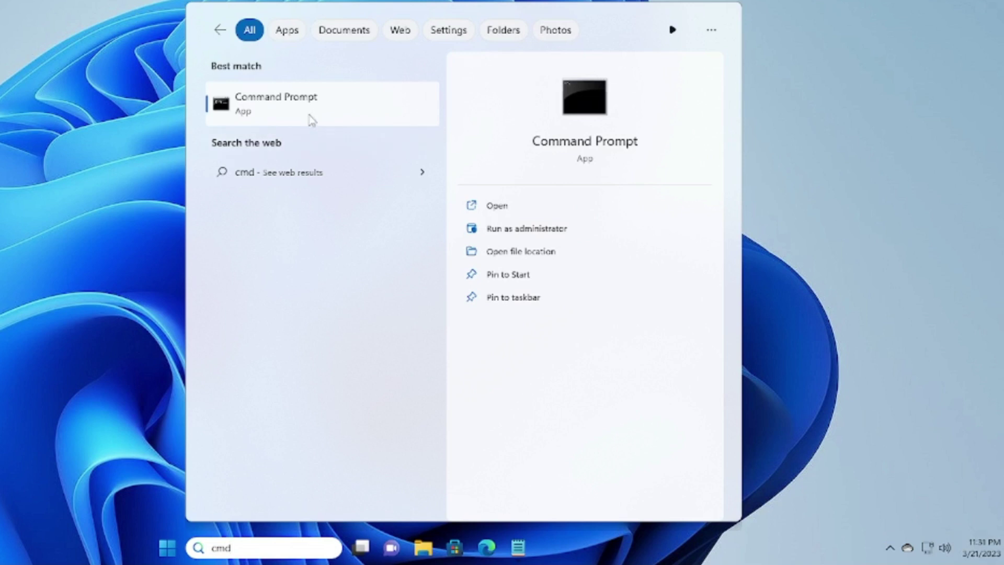
pyautogui.rightClick(296, 107)
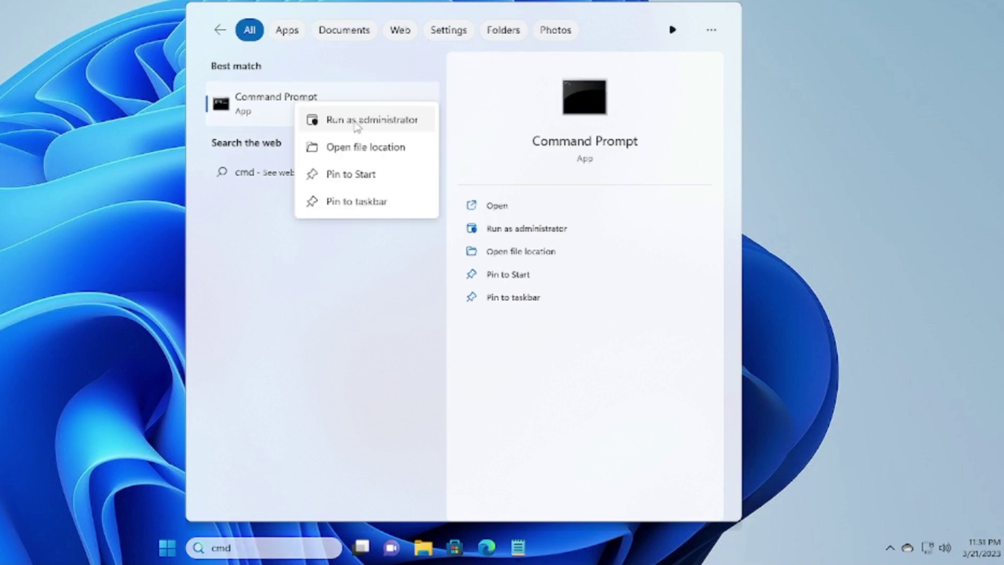
pyautogui.click(356, 121)
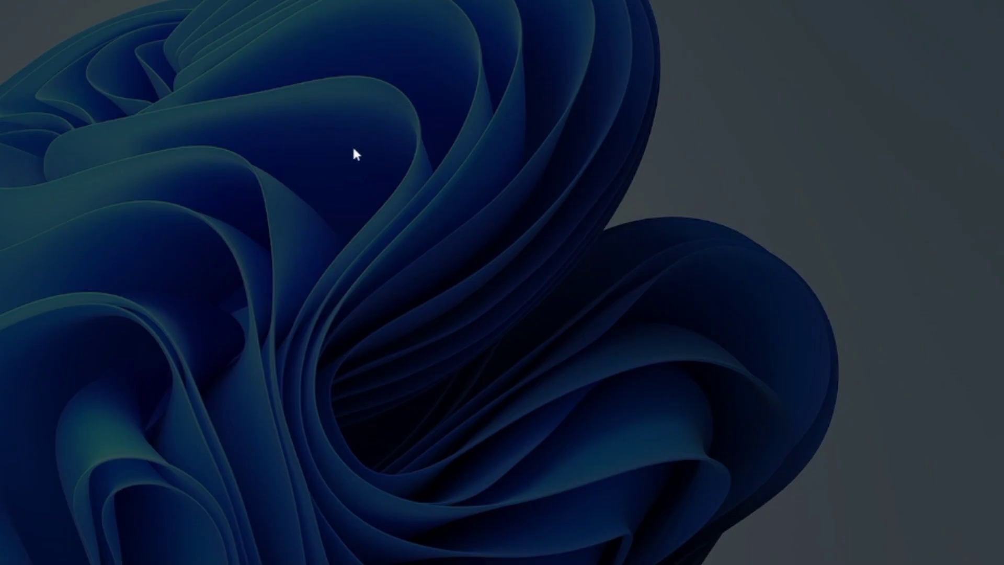
pyautogui.click(309, 288)
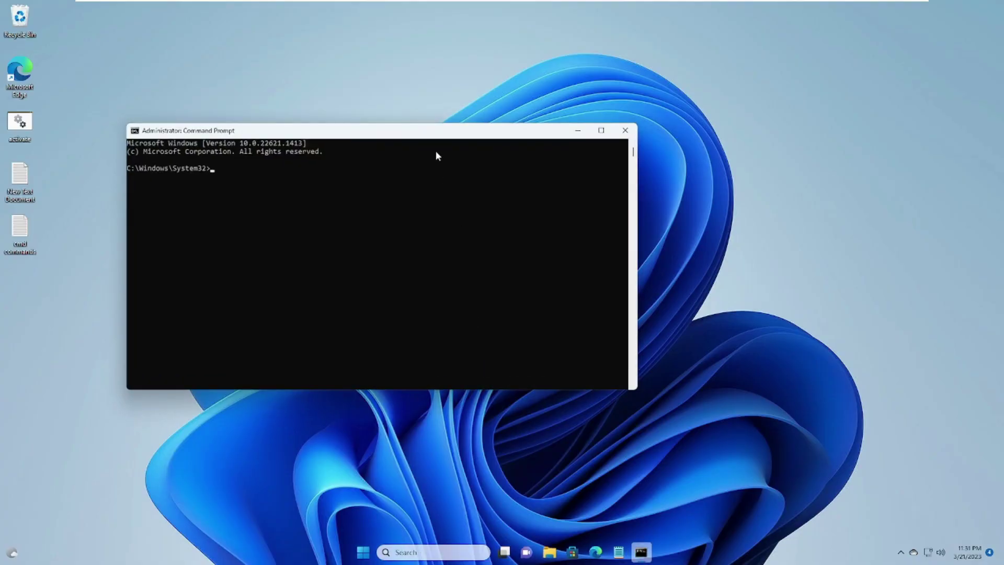
# - Start sfc /scannow, then minimize Command Prompt while the scan runs
pyautogui.moveTo(418, 134); pyautogui.dragTo(562, 155)
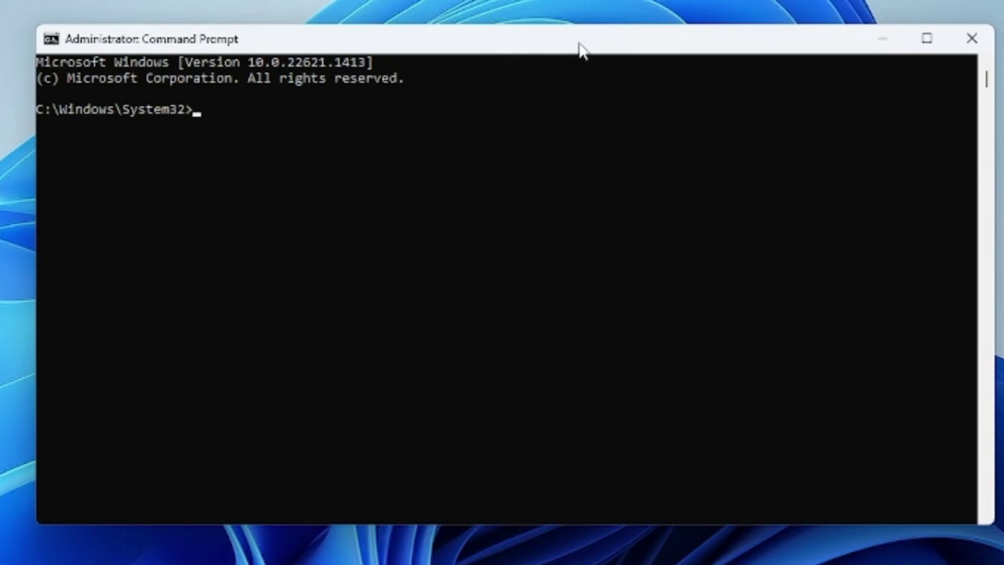
pyautogui.write('sf')
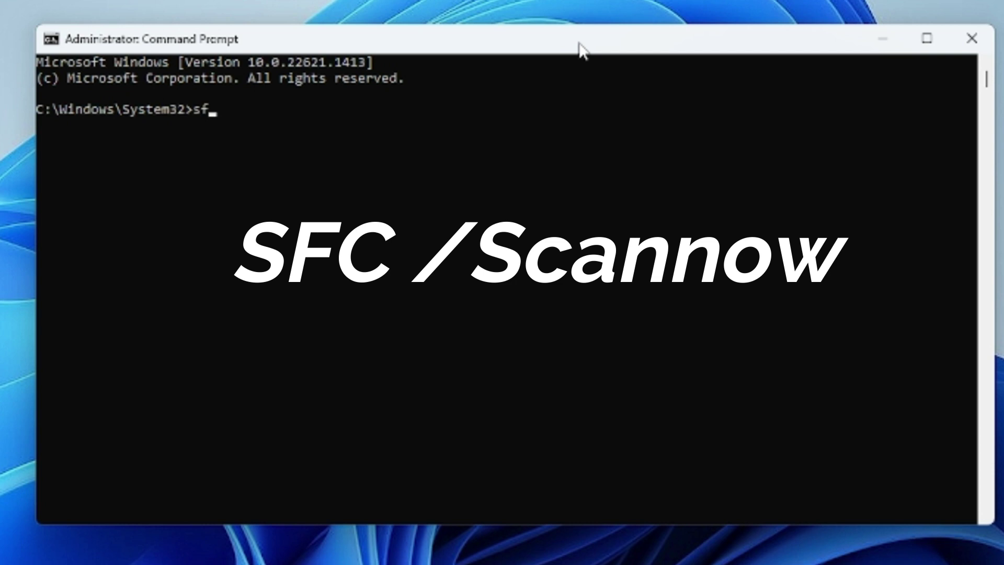
pyautogui.write('c /scannow')
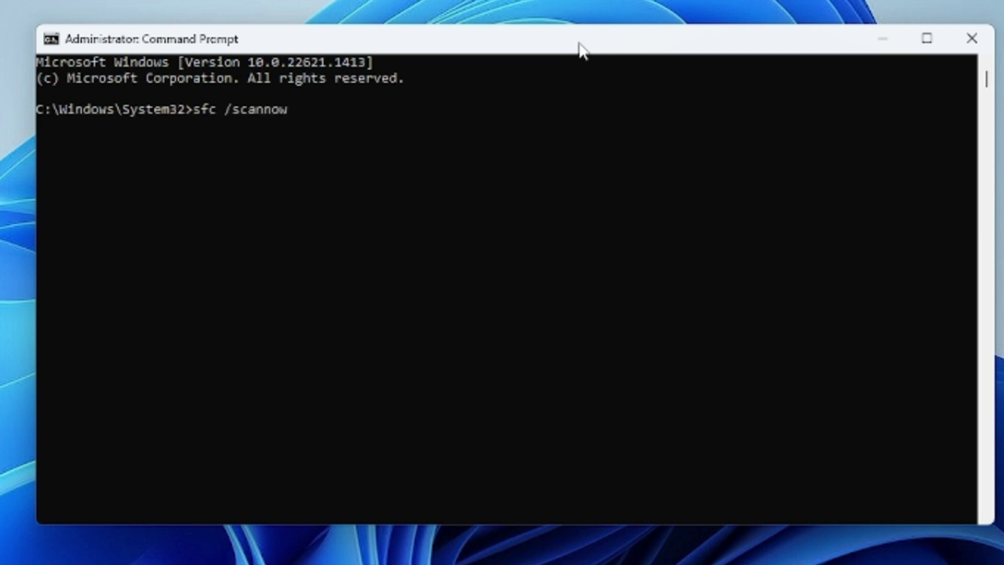
pyautogui.press('Return')
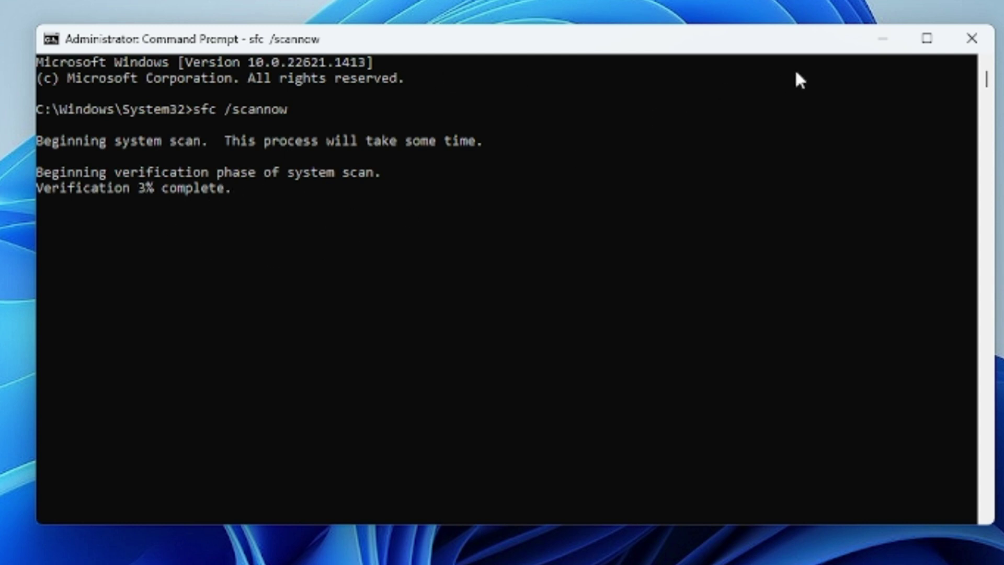
pyautogui.click(882, 45)
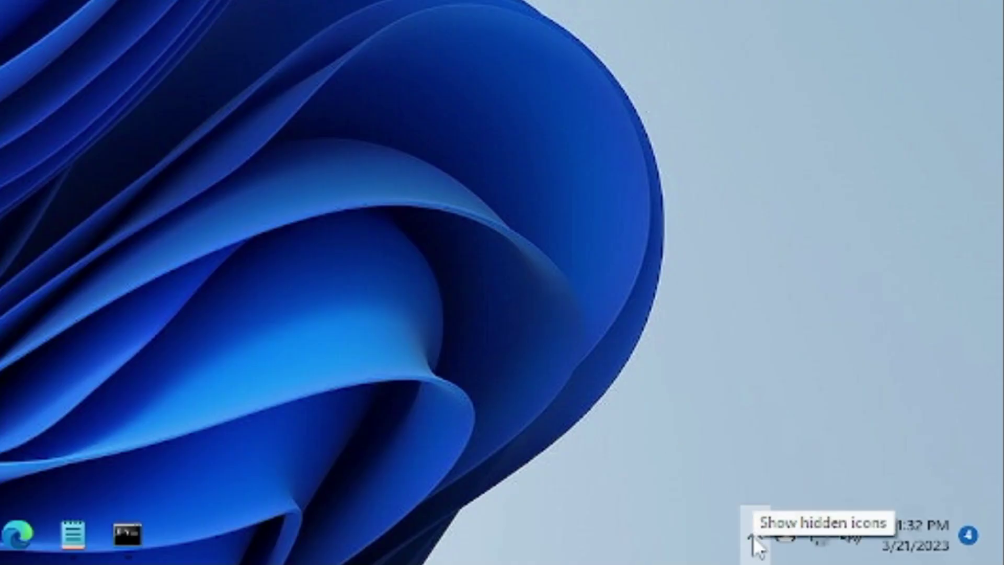
# - Quit Microsoft Teams from its hidden notification-area tray icon
pyautogui.click(754, 535)
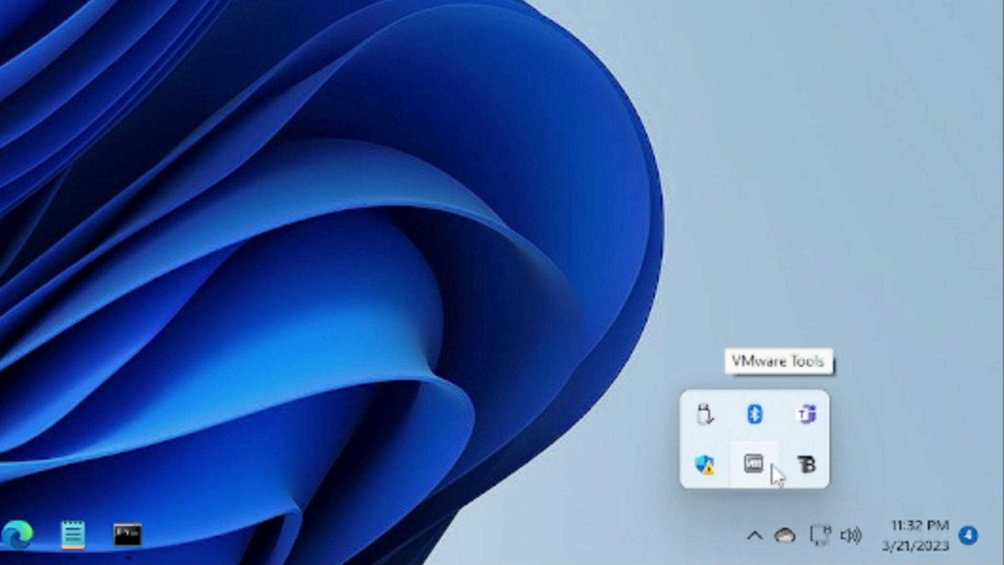
pyautogui.rightClick(811, 423)
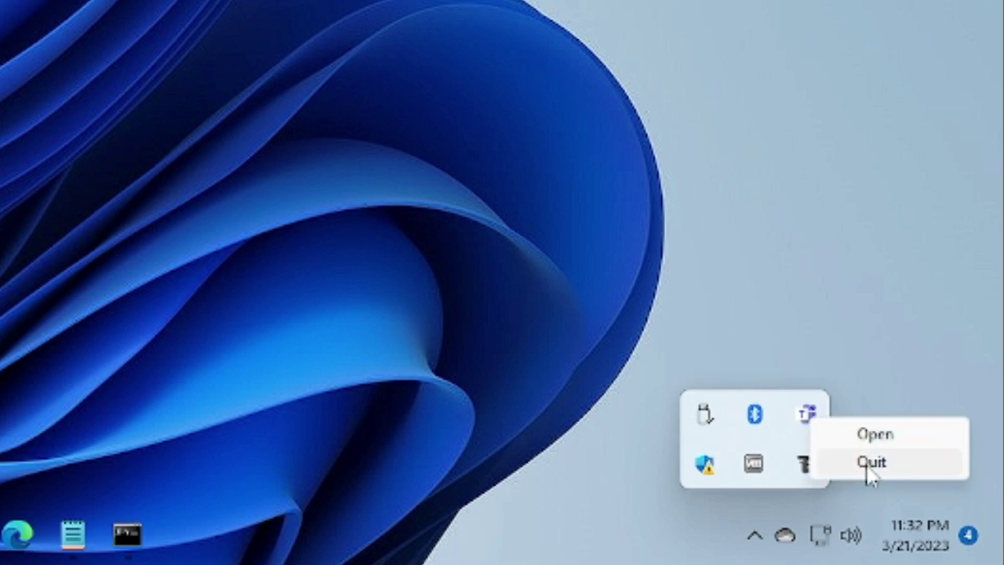
pyautogui.click(510, 303)
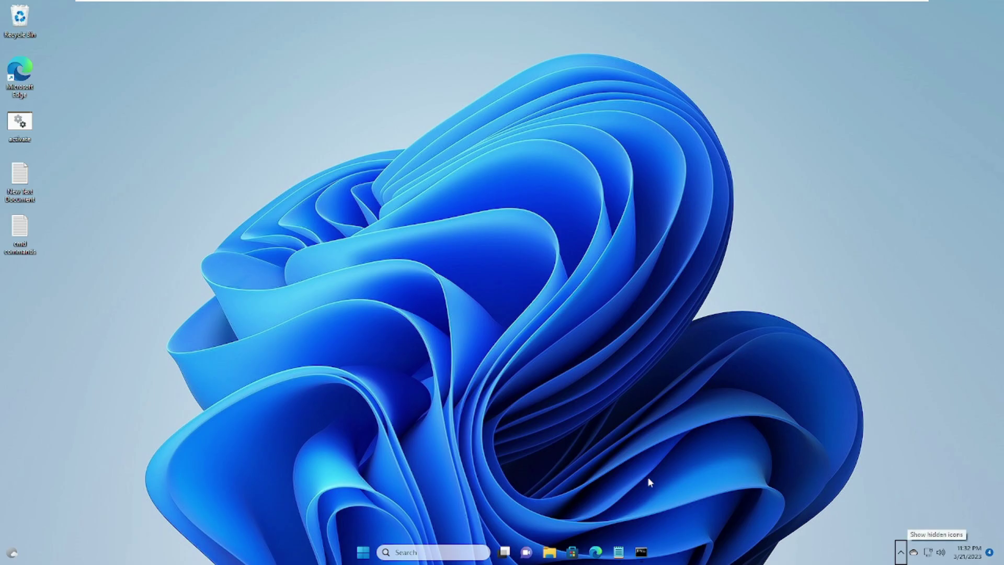
# - Open the Virus & threat protection settings page via a search for 'virus'
pyautogui.click(413, 551)
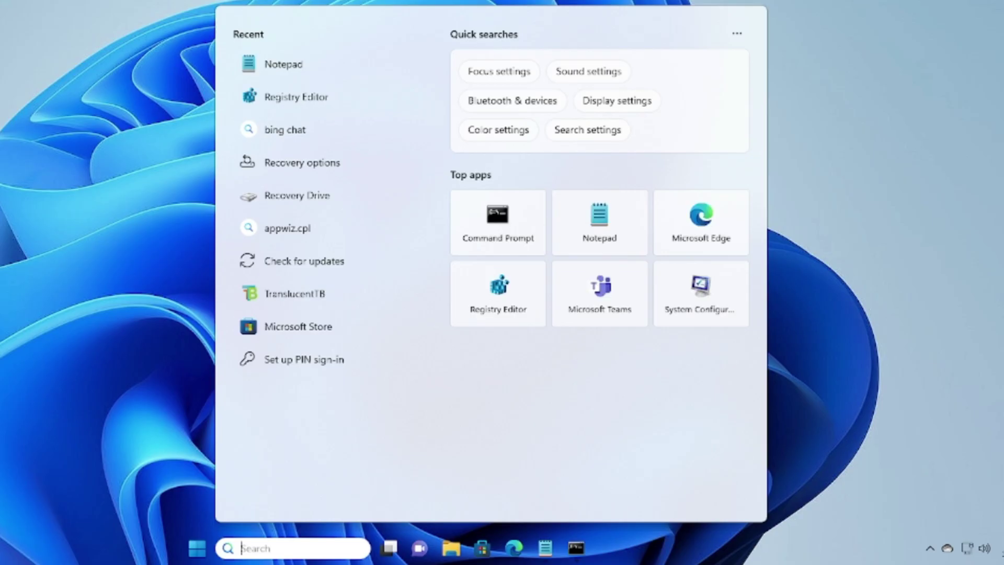
pyautogui.write('virus')
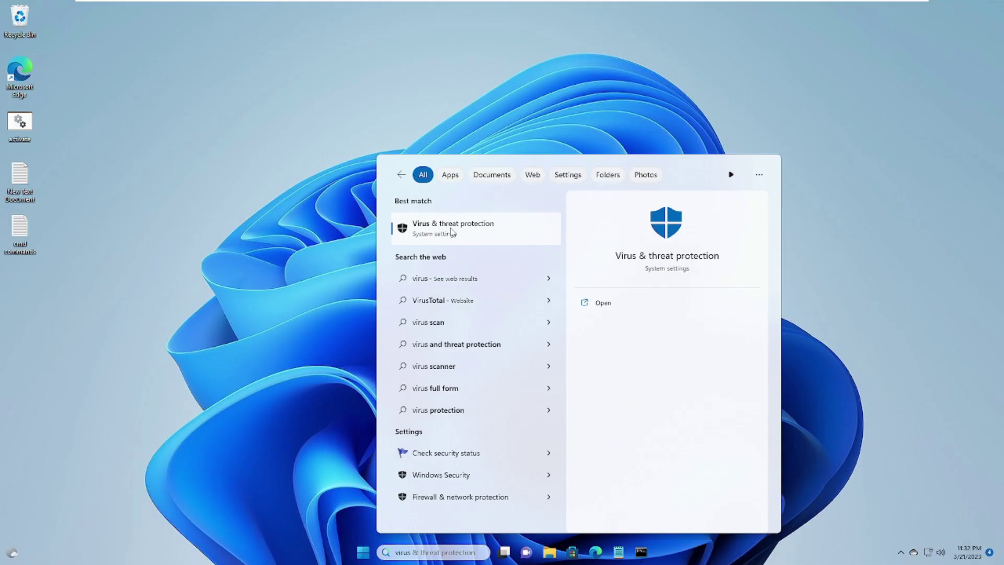
pyautogui.click(453, 233)
pyautogui.scroll(-1, 468, 308)
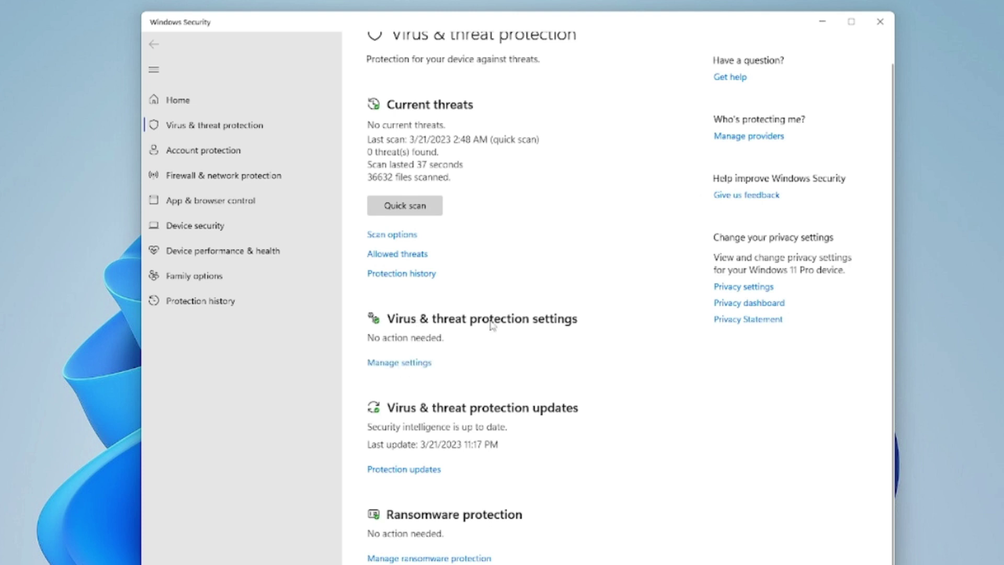
pyautogui.click(412, 363)
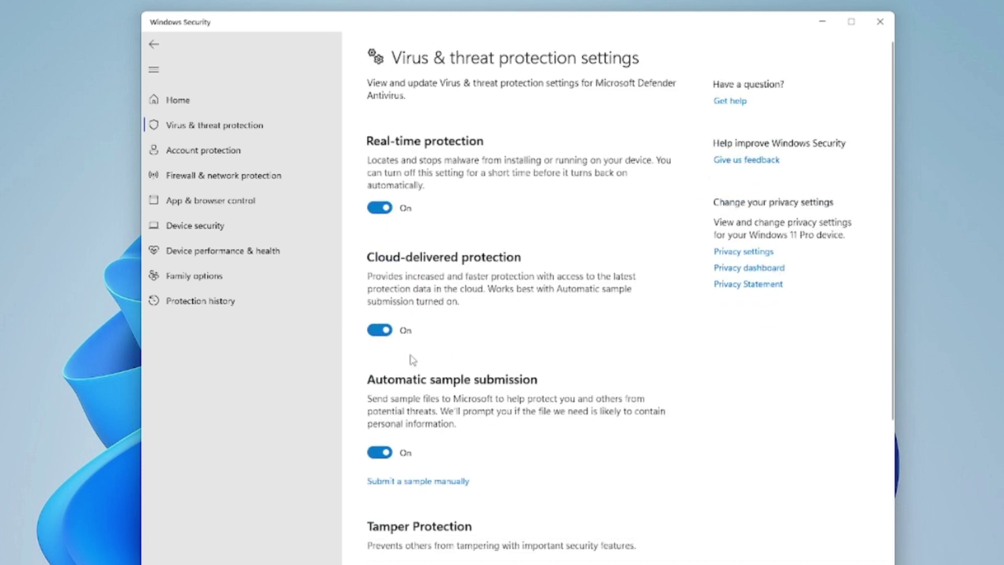
# - Switch off Real-time and Cloud-delivered protection, approving the prompt, and close Windows Security
pyautogui.click(380, 206)
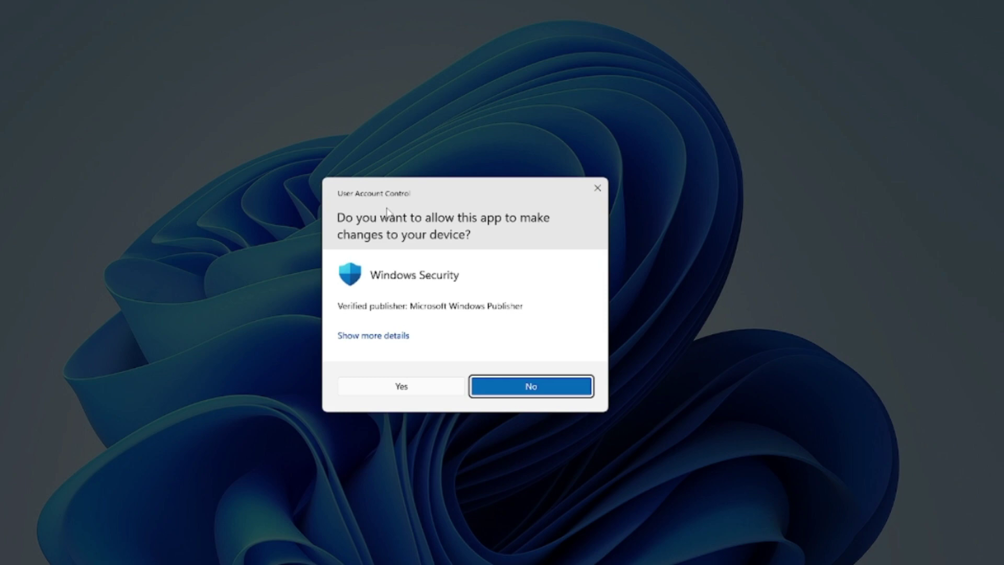
pyautogui.click(425, 392)
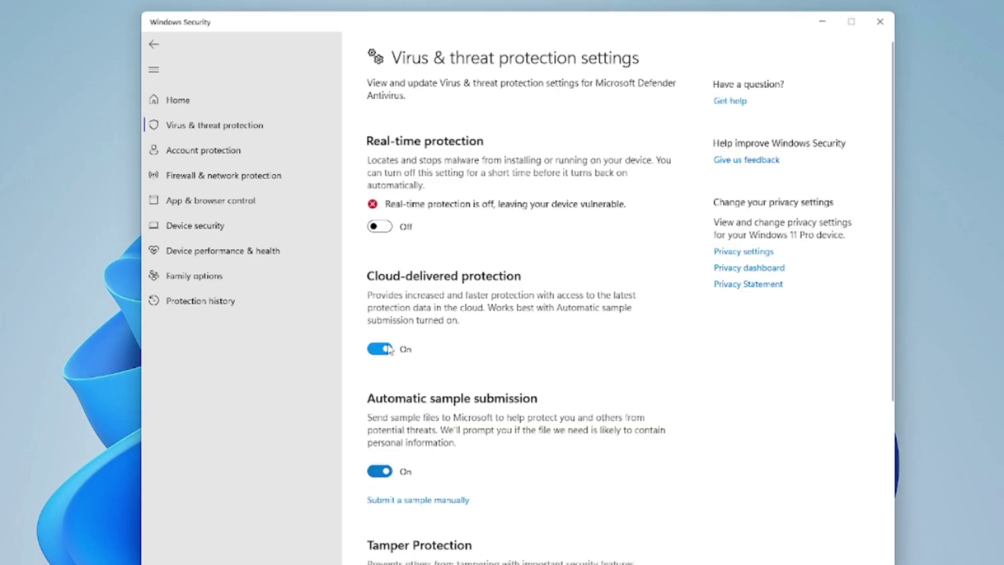
pyautogui.click(388, 351)
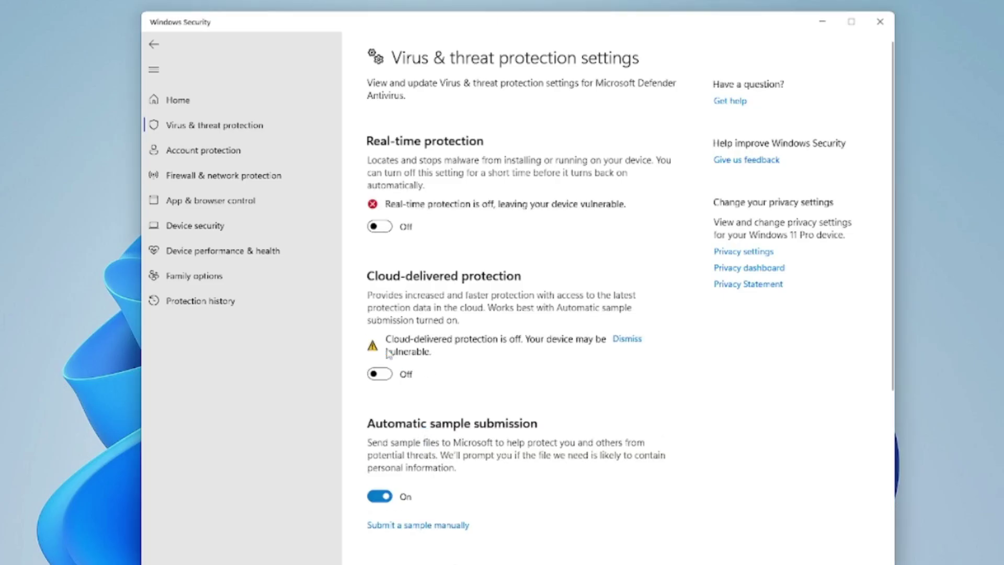
pyautogui.click(880, 22)
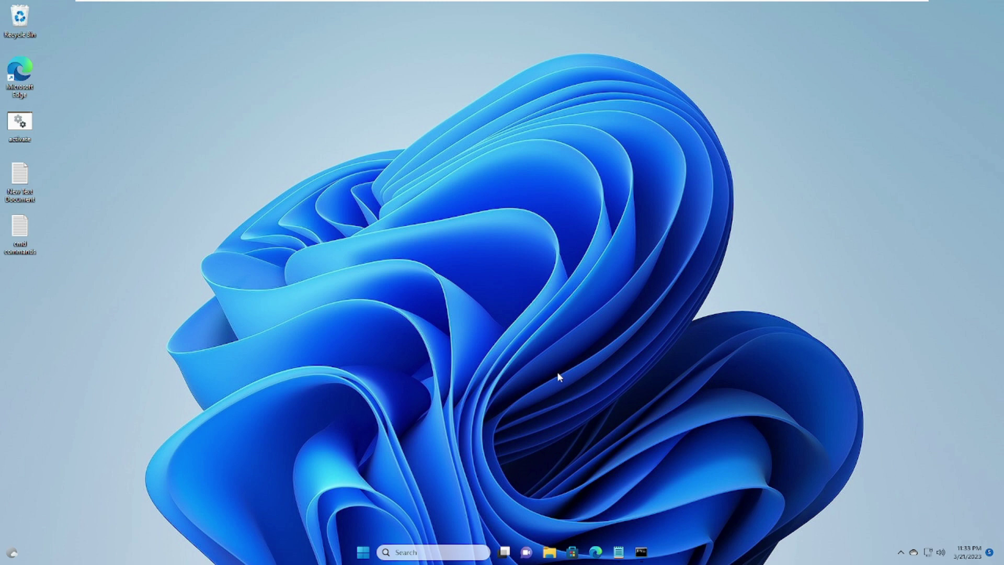
# - Restore the sfc /scannow window, let it report no integrity violations, then close it
pyautogui.click(641, 552)
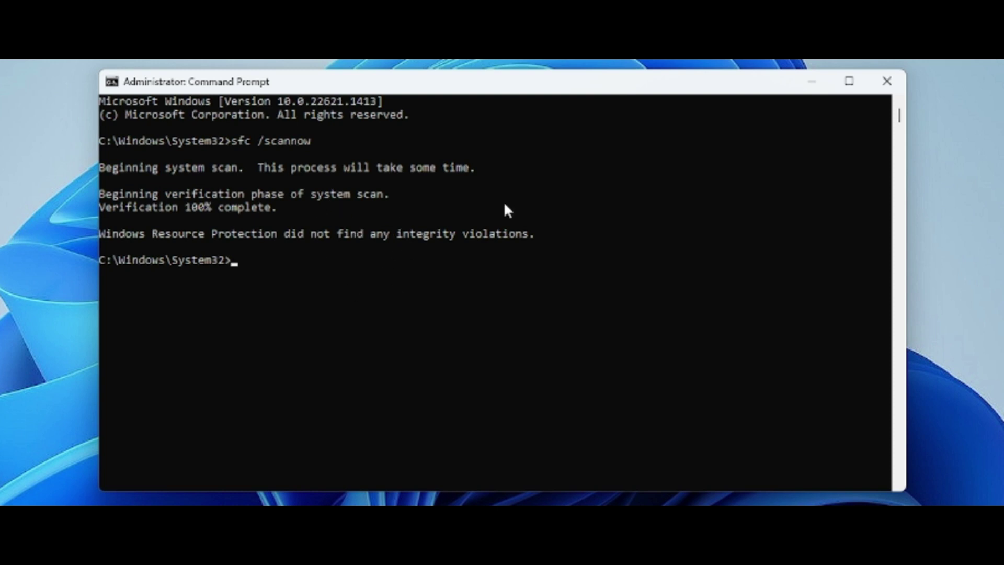
pyautogui.click(889, 81)
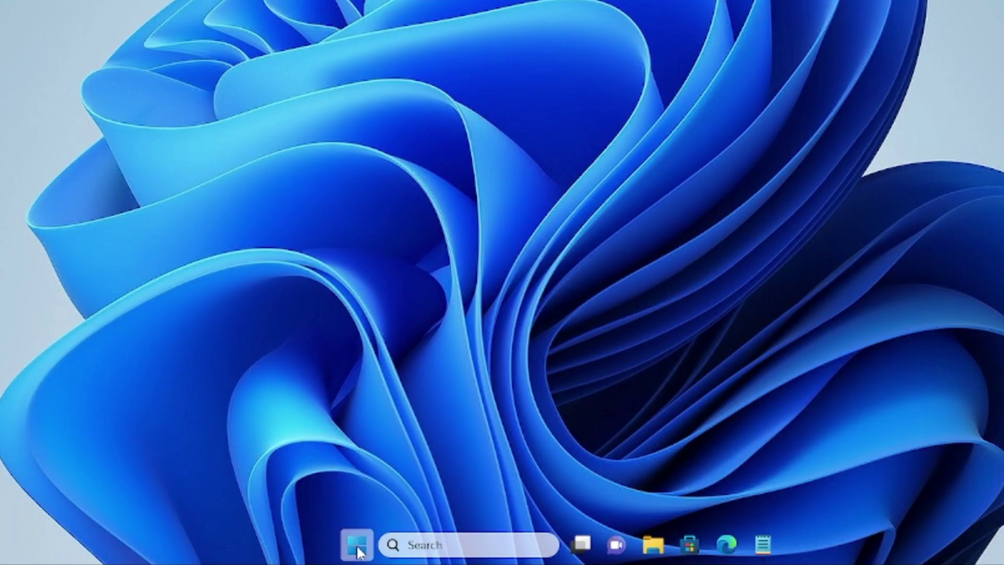
# - Open Task Manager from the Win+X menu and scroll through its Processes list
pyautogui.rightClick(375, 553)
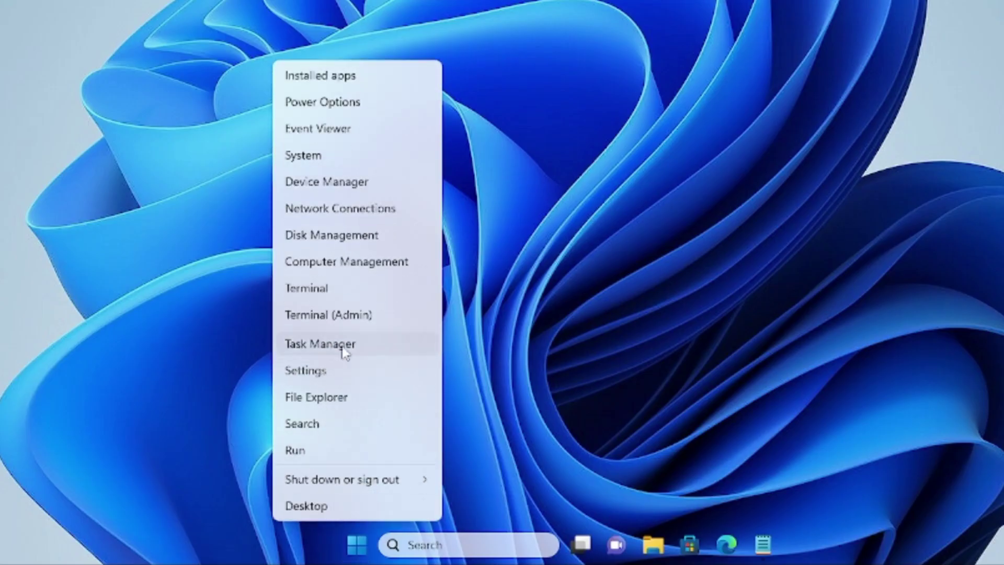
pyautogui.click(344, 350)
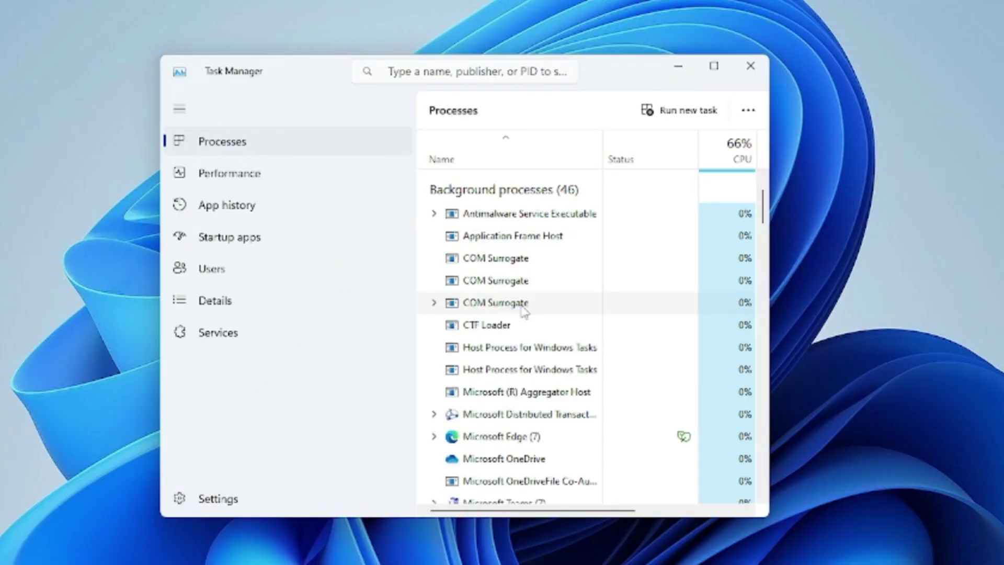
pyautogui.scroll(-3, 523, 311)
pyautogui.scroll(2, 520, 310)
pyautogui.scroll(-5, 519, 311)
pyautogui.scroll(-2, 517, 311)
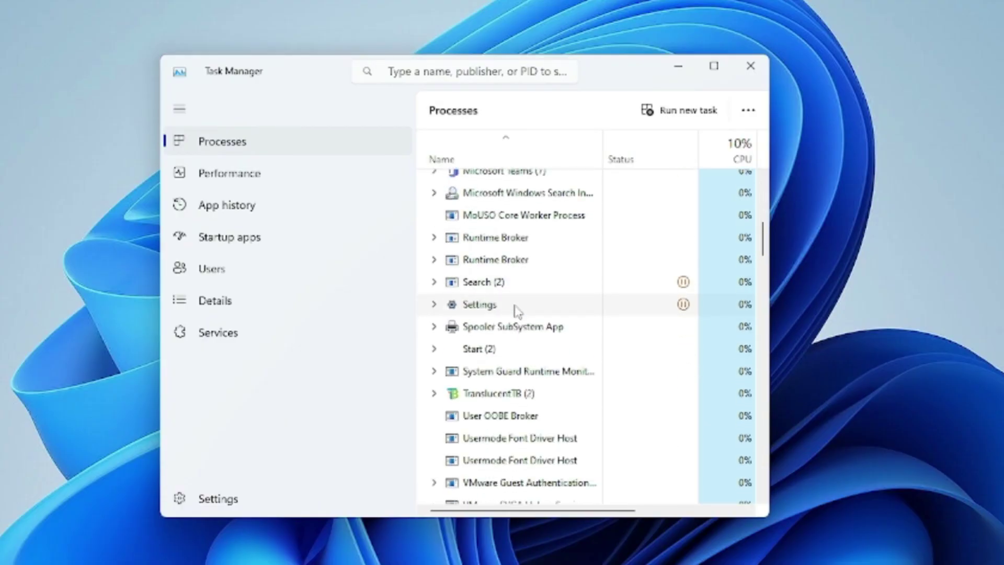
pyautogui.scroll(-3, 513, 313)
pyautogui.scroll(-5, 513, 313)
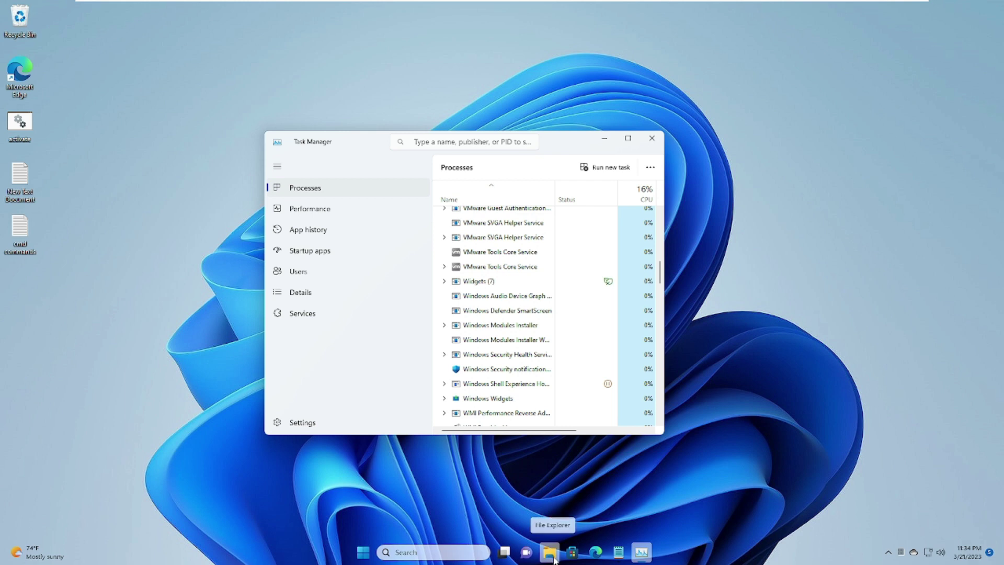
# - Briefly open File Explorer, then restart Windows Explorer and minimize Task Manager
pyautogui.click(550, 553)
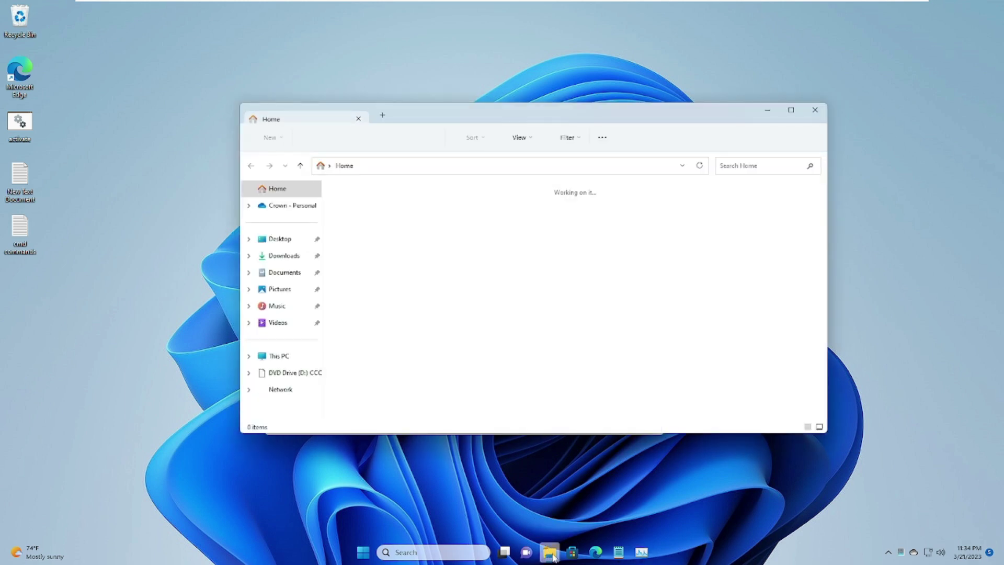
pyautogui.click(767, 110)
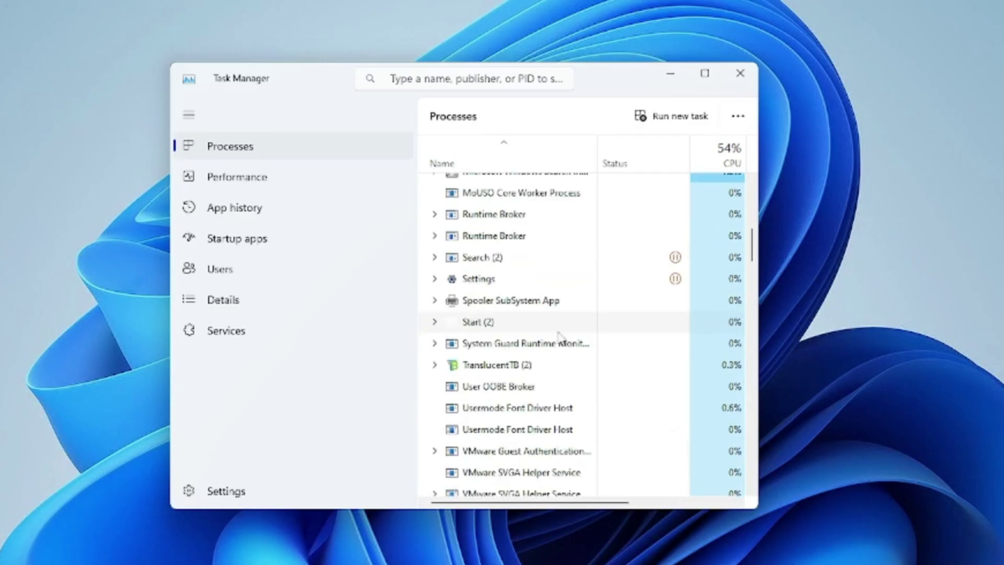
pyautogui.scroll(6, 559, 335)
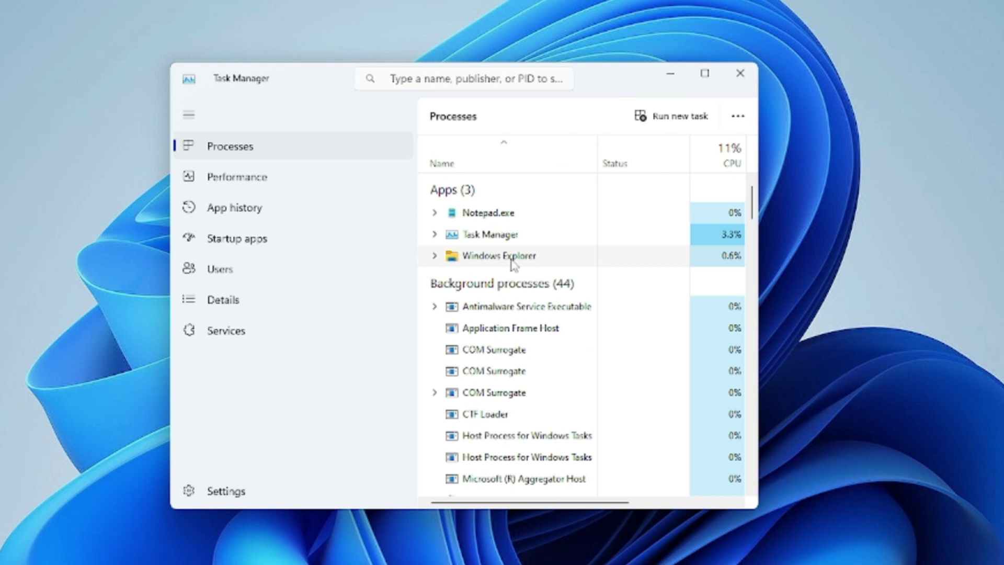
pyautogui.rightClick(512, 261)
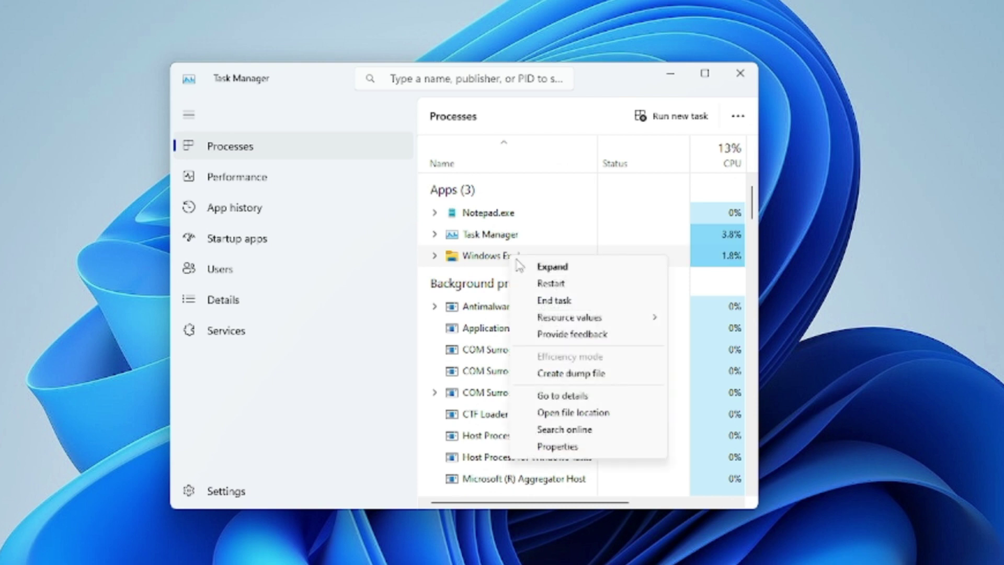
pyautogui.click(552, 285)
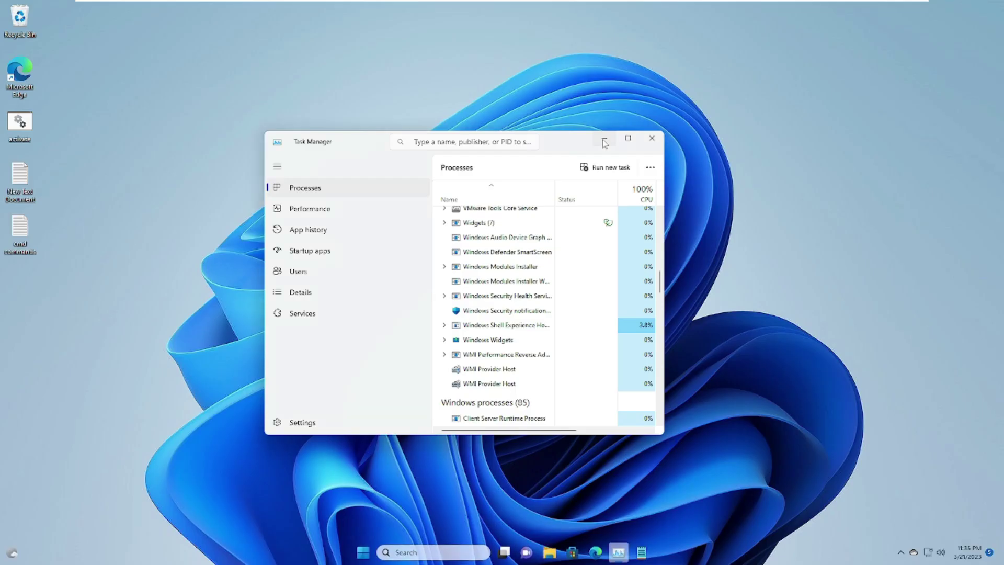
pyautogui.click(605, 141)
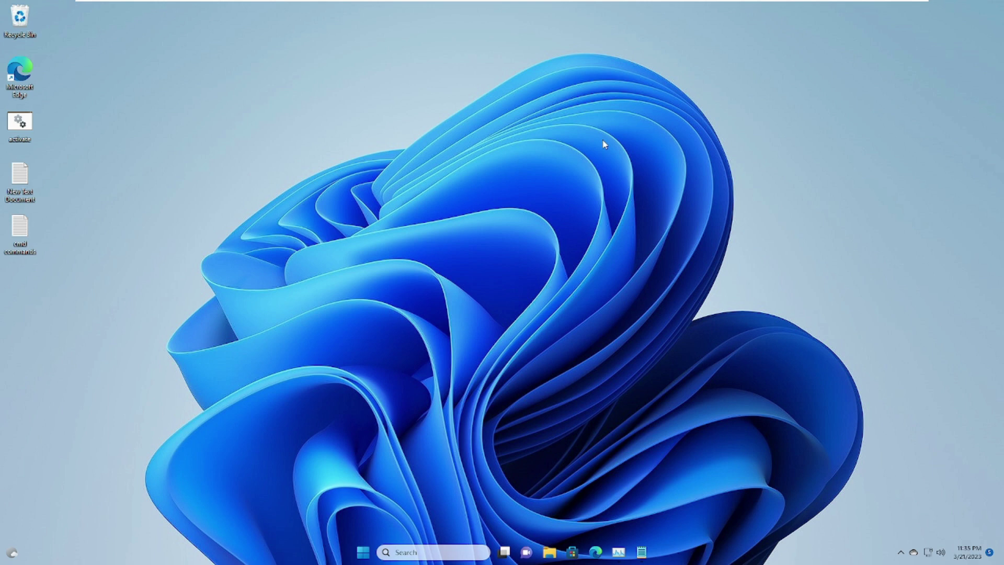
# - Move the Edge shortcut, check msedge in its Application install folder, then close the folder
pyautogui.moveTo(20, 72); pyautogui.dragTo(138, 125)
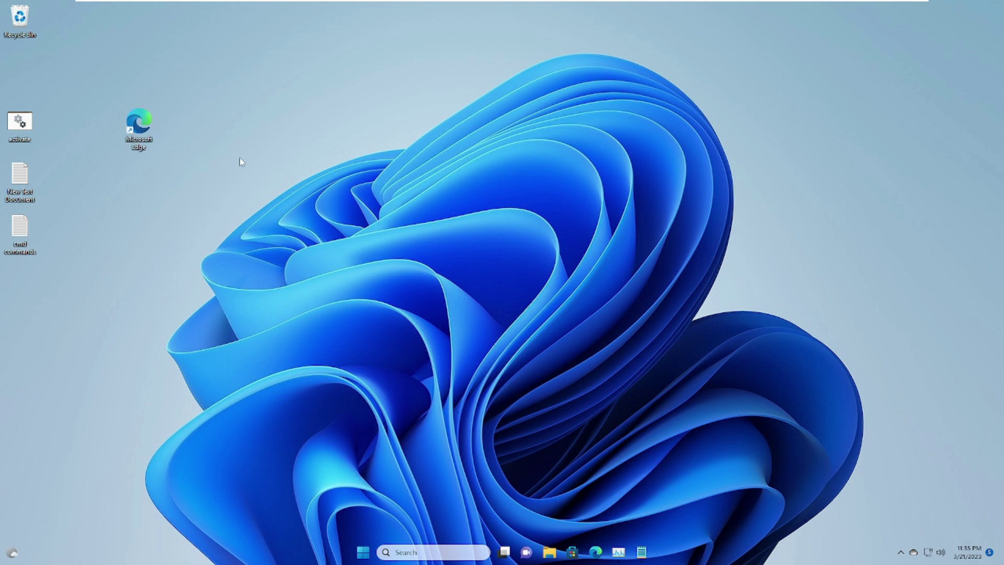
pyautogui.rightClick(143, 124)
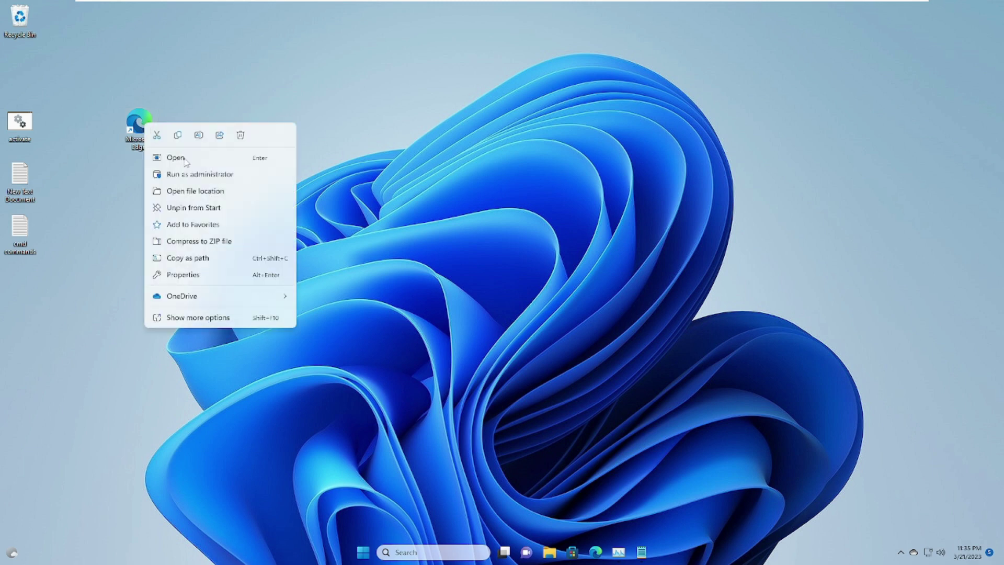
pyautogui.click(205, 198)
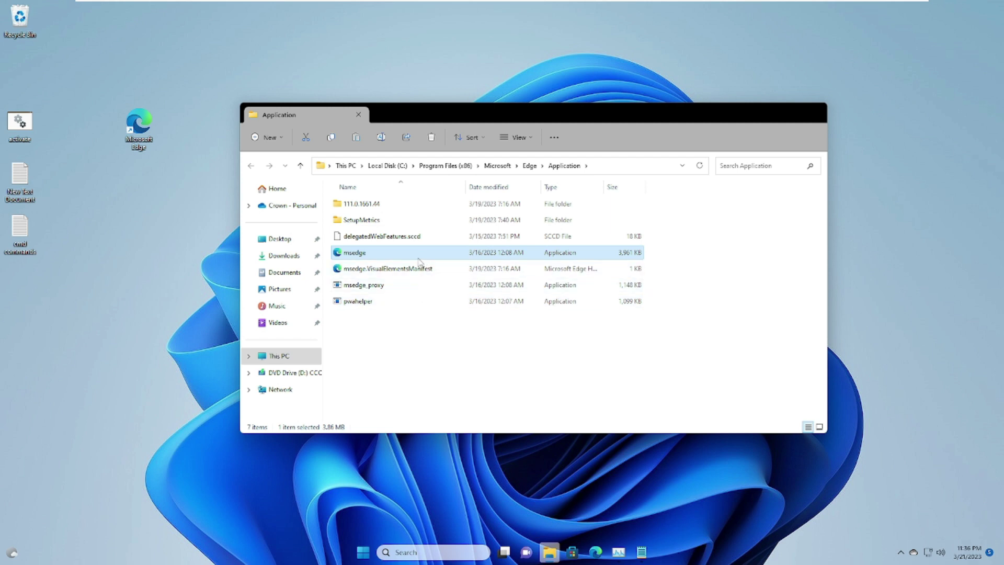
pyautogui.moveTo(419, 260)
pyautogui.click(359, 114)
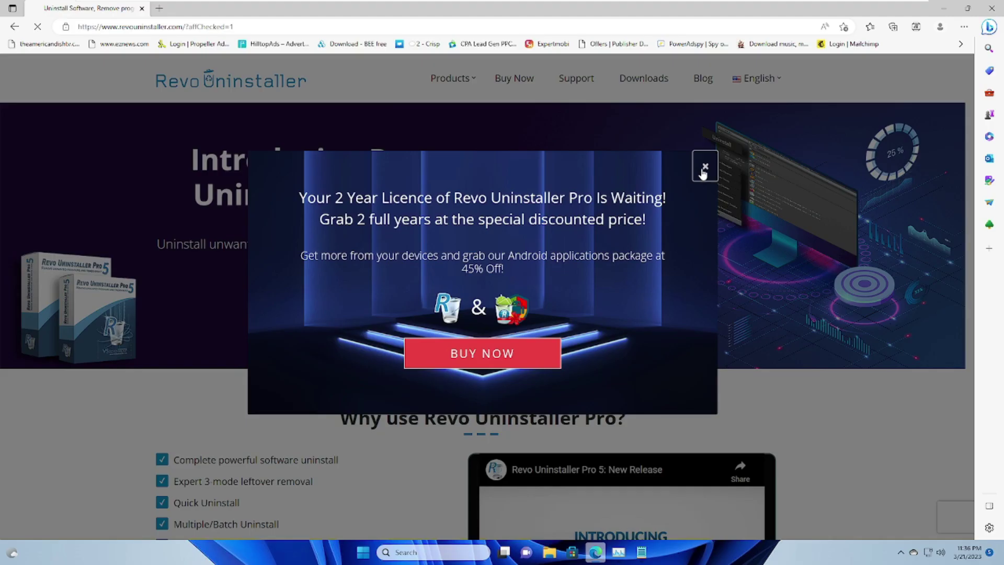
# - Download the Freeware edition's revosetup.exe from revouninstaller.com's free downloads page
pyautogui.click(701, 164)
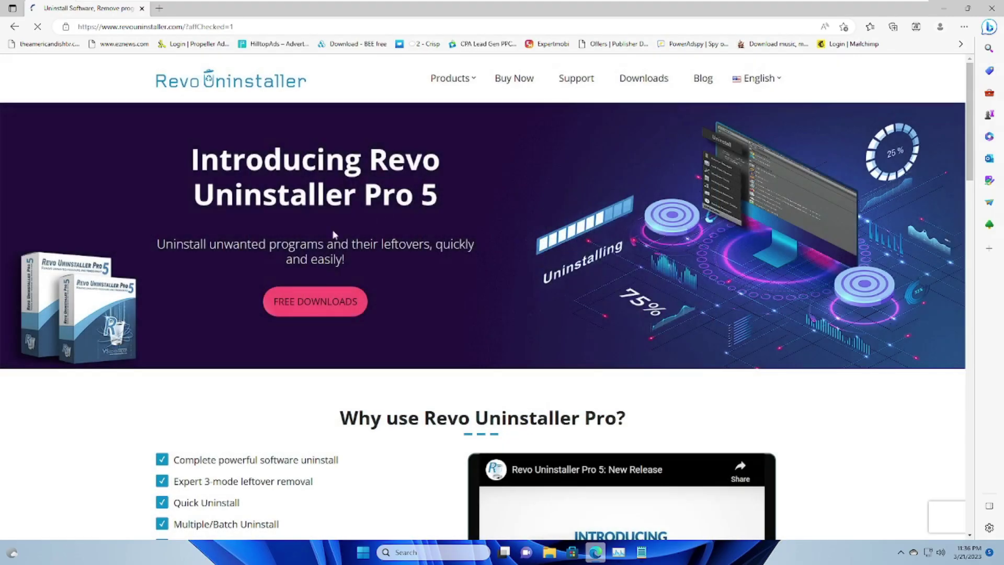
pyautogui.click(325, 308)
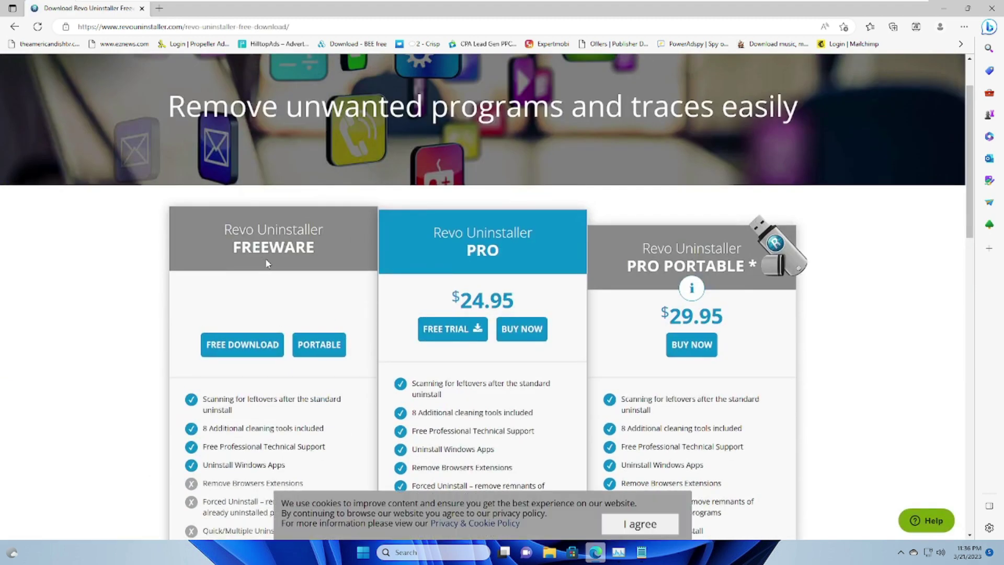
pyautogui.scroll(-1, 265, 258)
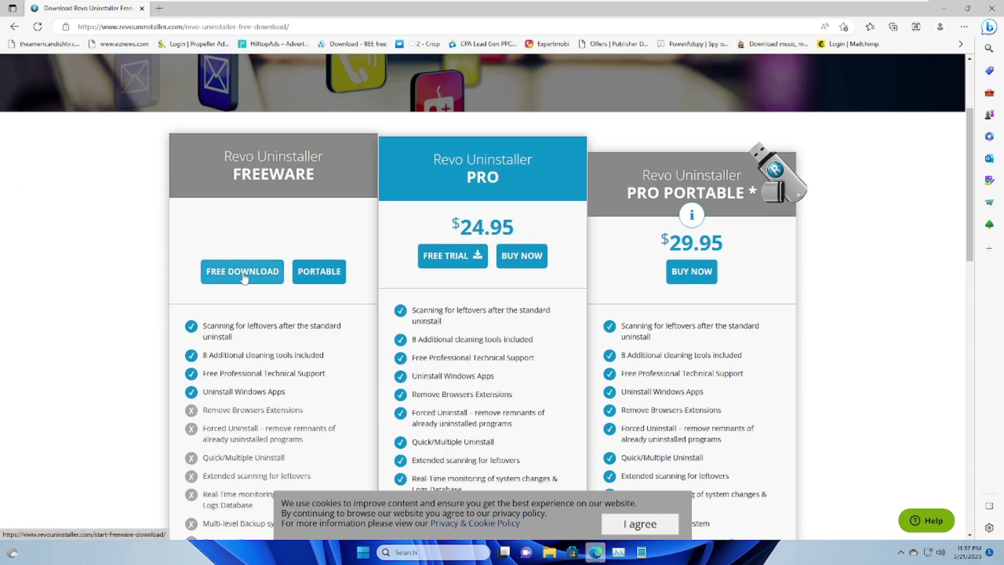
pyautogui.click(244, 278)
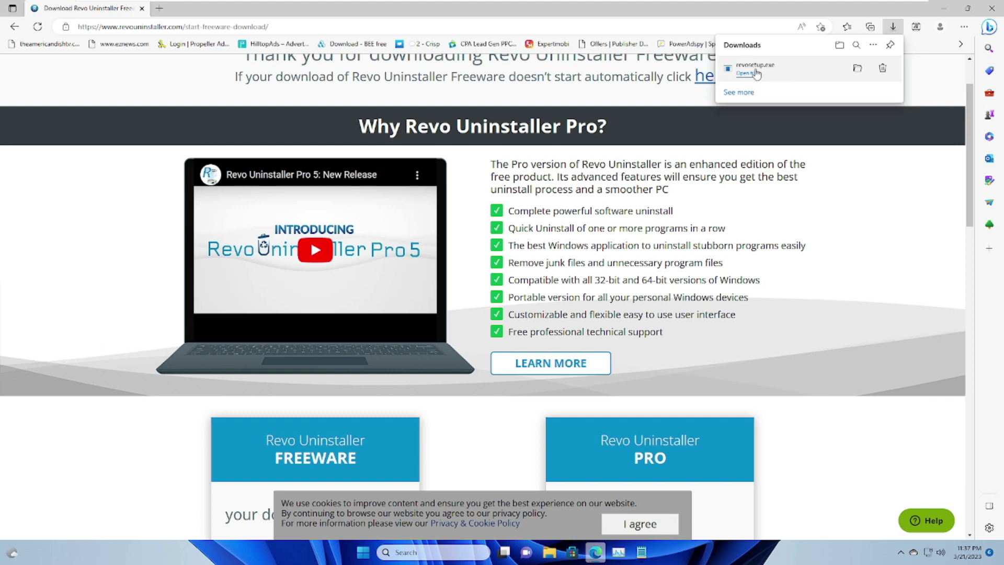
# - Run revosetup.exe, approve UAC, keep English, and finish installing and launching Revo Uninstaller 2.4.2
pyautogui.click(752, 77)
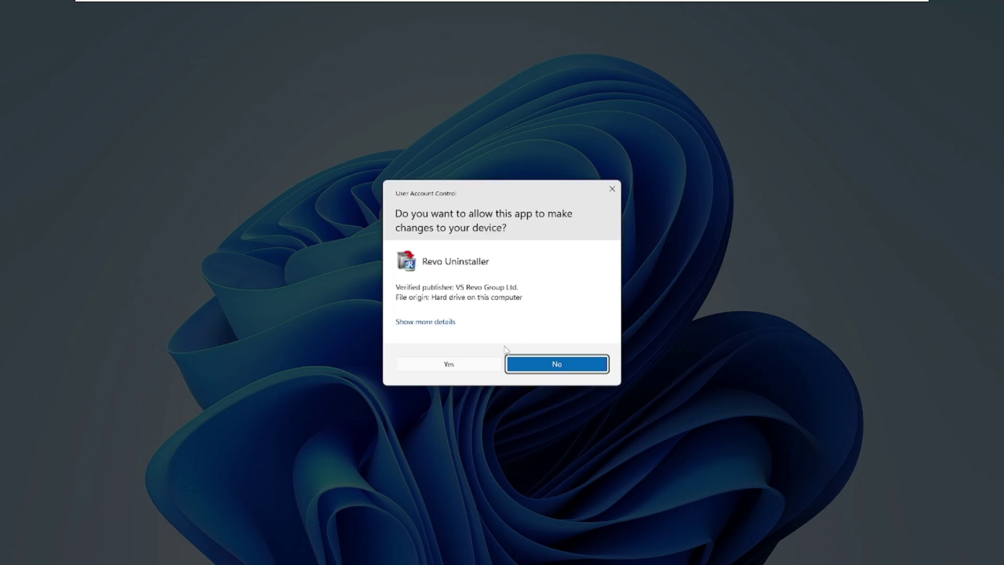
pyautogui.click(472, 365)
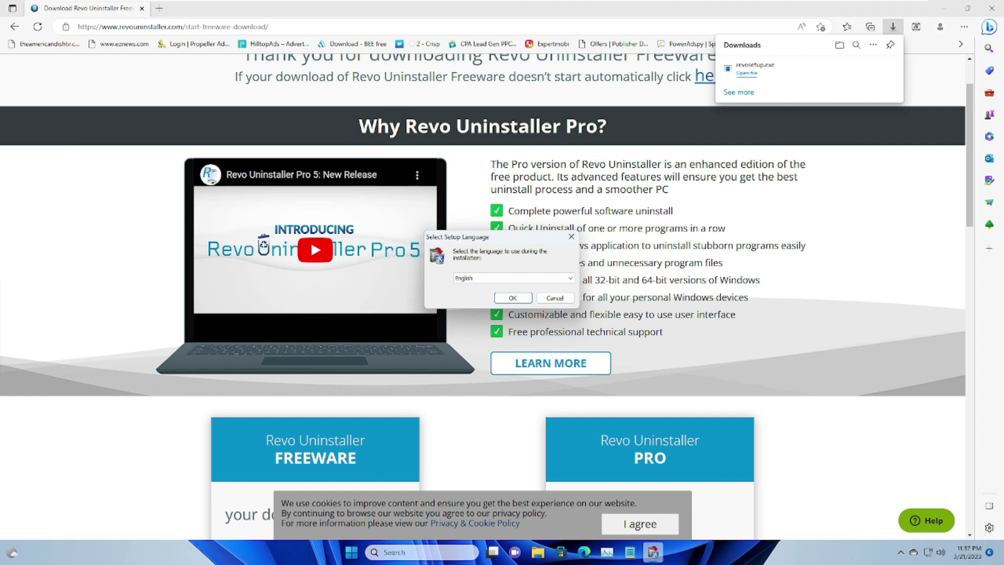
pyautogui.click(513, 297)
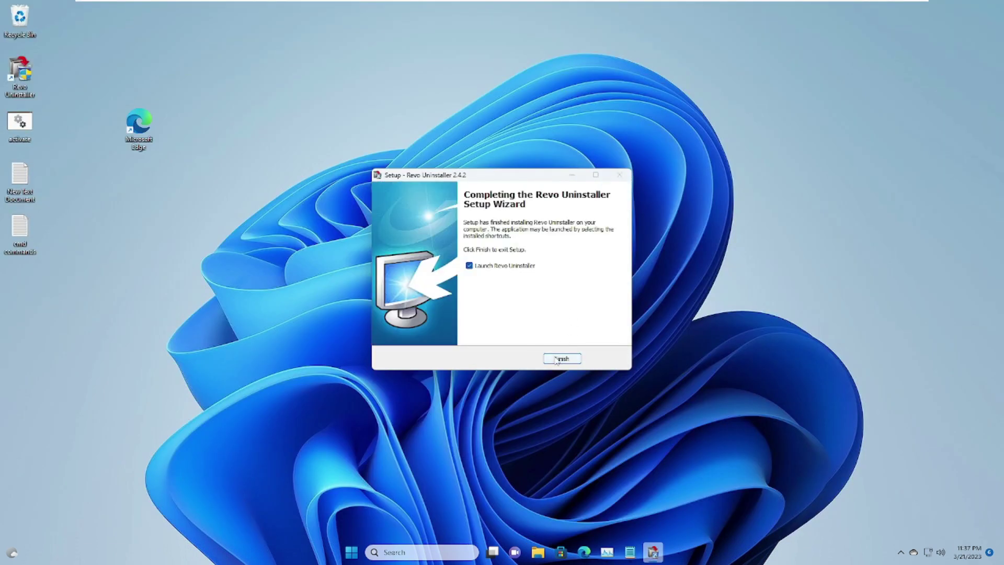
pyautogui.click(556, 359)
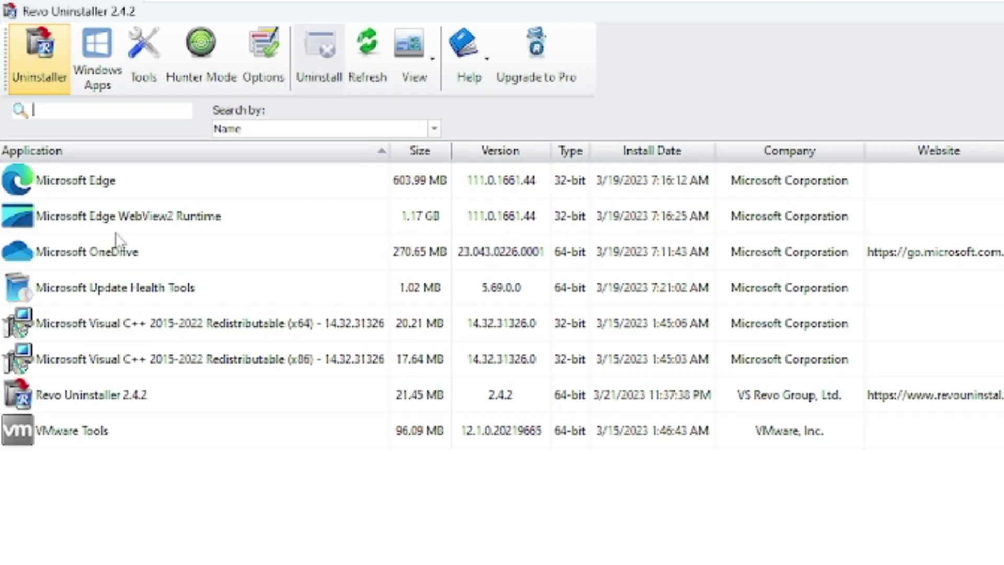
# - Select Microsoft Edge in Revo Uninstaller's program list, then close Revo Uninstaller
pyautogui.click(94, 184)
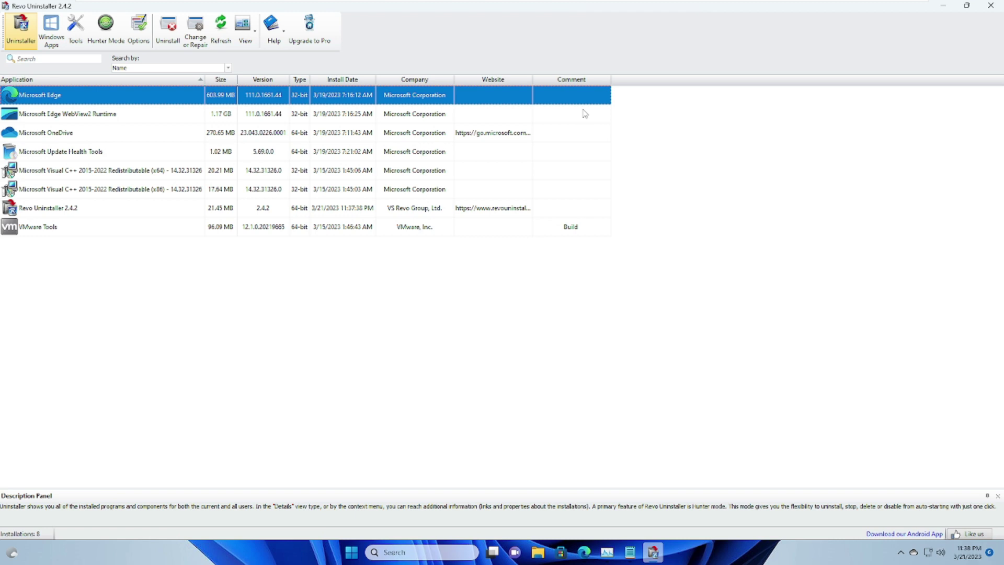
pyautogui.click(992, 6)
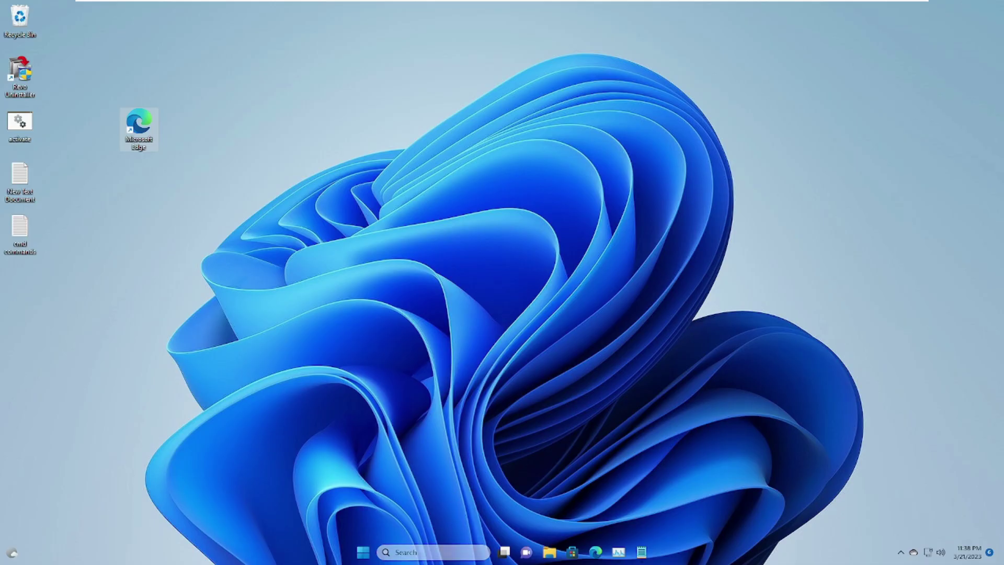
# - Open an administrator Command Prompt and run set TEMP+%tmp%
pyautogui.click(439, 554)
pyautogui.write('cmd')
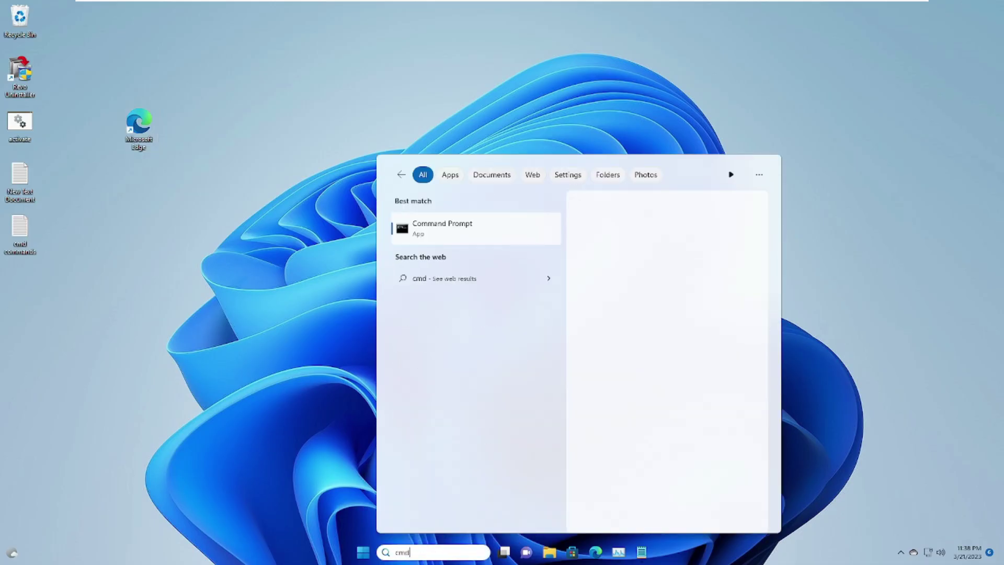
pyautogui.rightClick(468, 230)
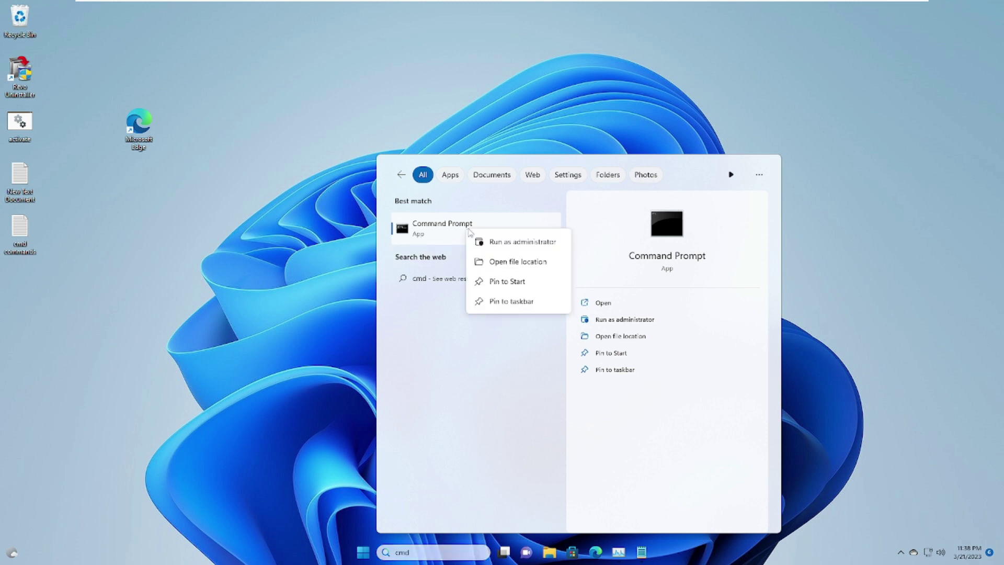
pyautogui.click(513, 244)
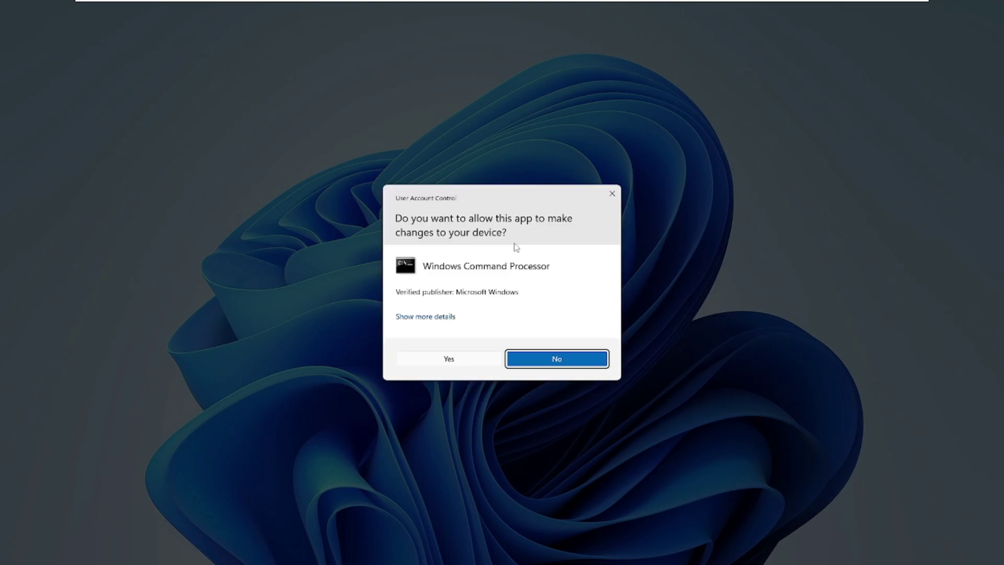
pyautogui.click(481, 359)
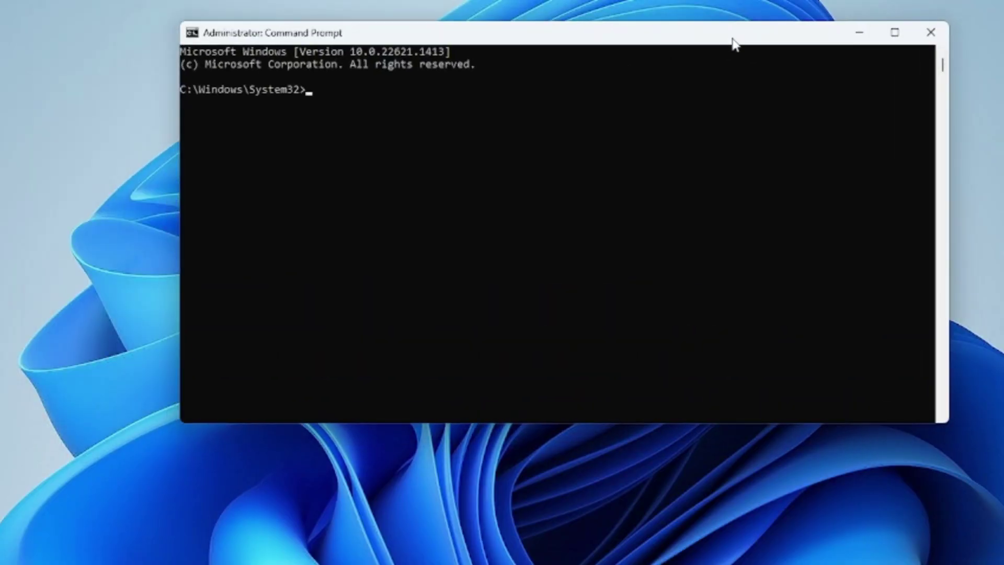
pyautogui.write('set TEMP')
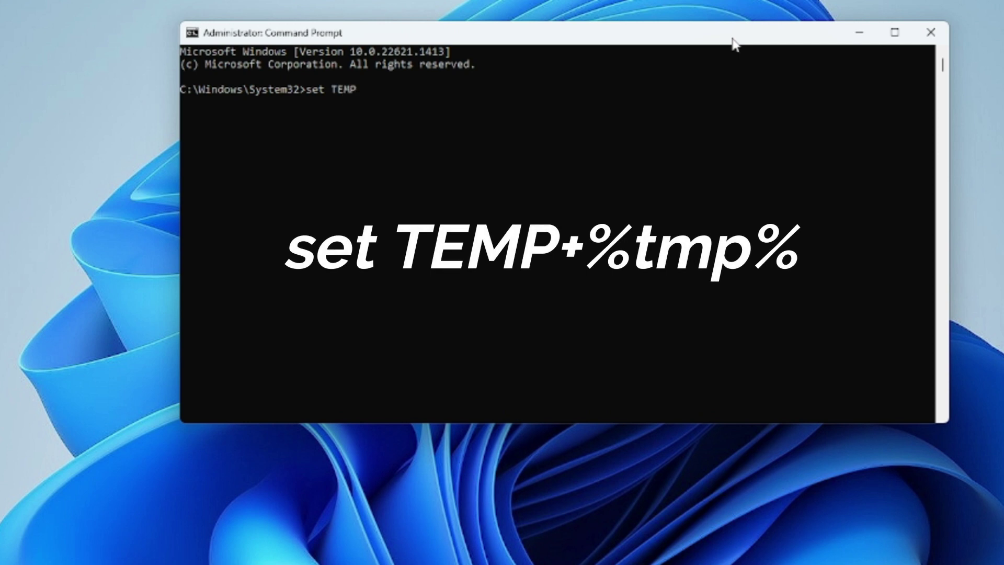
pyautogui.write('+%tmp%')
pyautogui.press('Return')
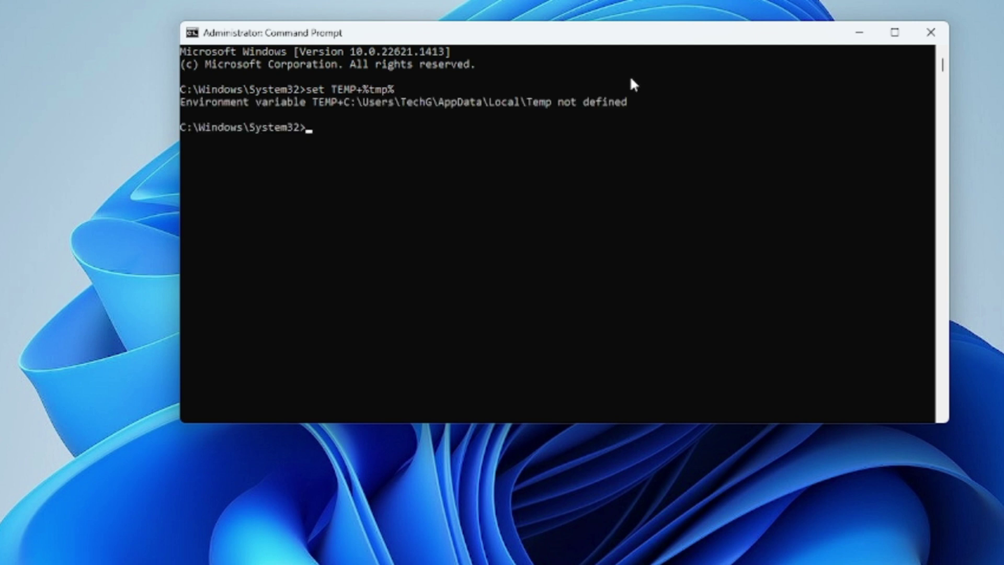
# - Close the old Command Prompt and start a new Command Prompt as administrator
pyautogui.click(931, 32)
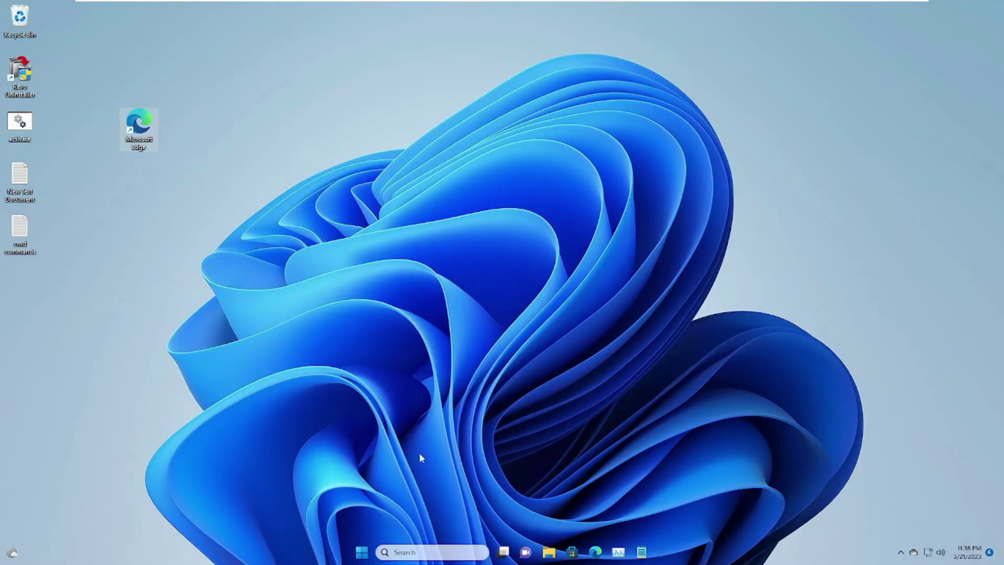
pyautogui.click(440, 549)
pyautogui.write('c')
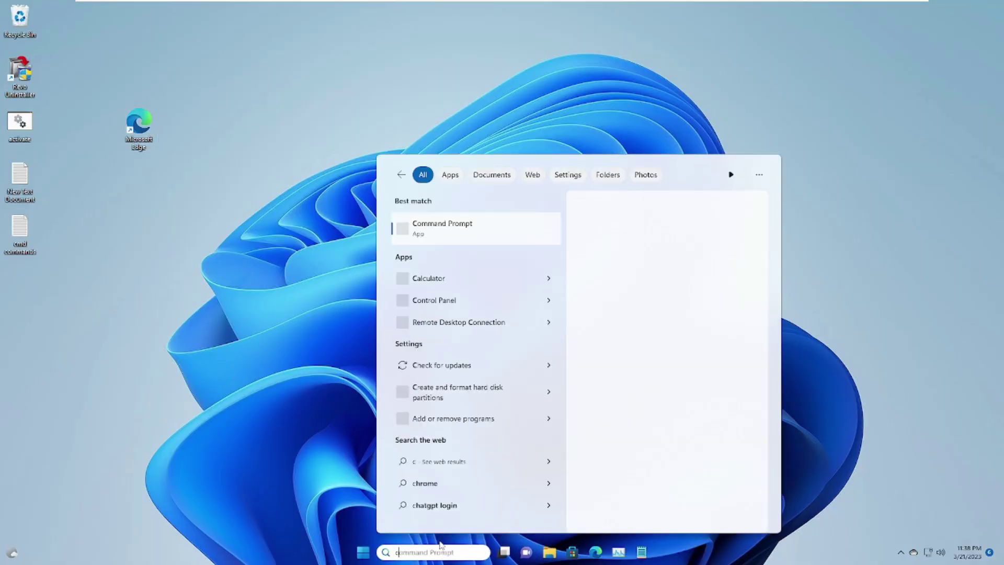
pyautogui.write('md')
pyautogui.rightClick(470, 232)
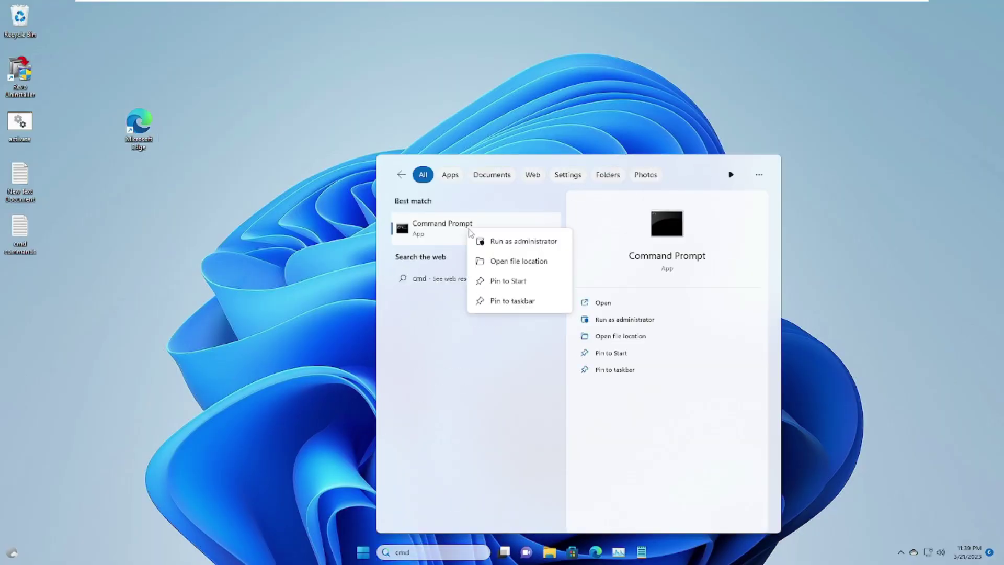
pyautogui.click(506, 243)
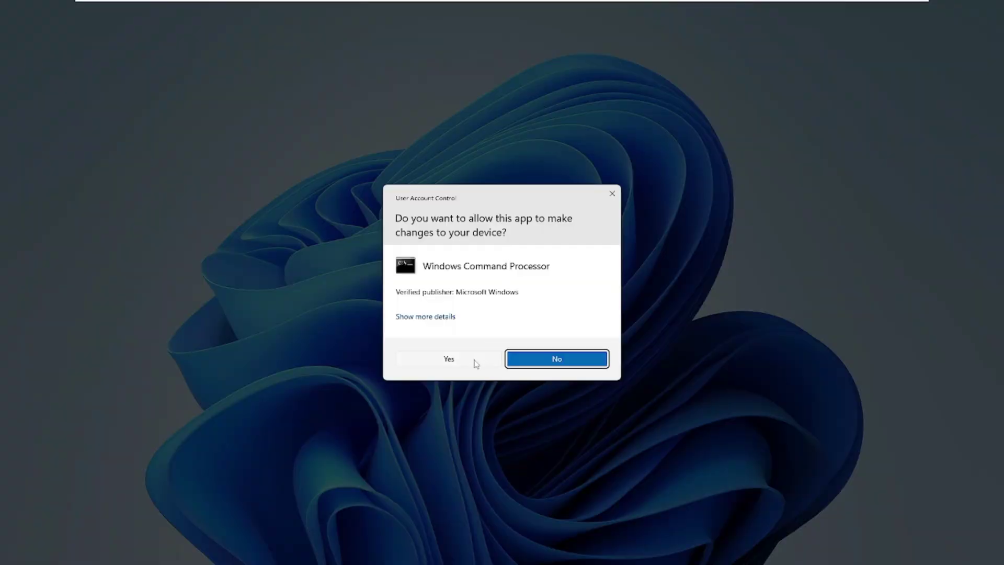
pyautogui.click(473, 360)
pyautogui.moveTo(448, 132); pyautogui.dragTo(594, 140)
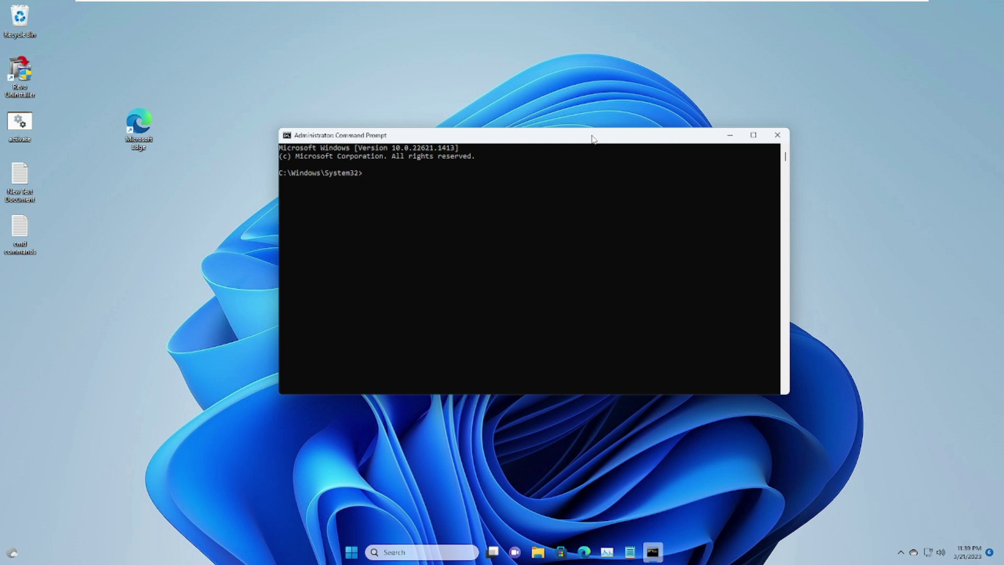
# - Run the system32 msiexec /unregister and /regserver commands copied from Notepad
pyautogui.click(630, 552)
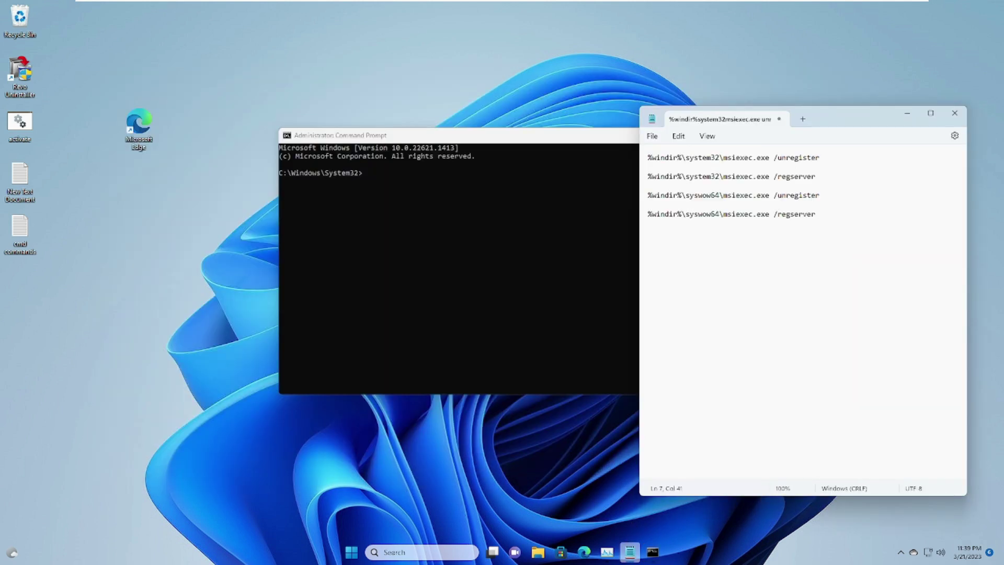
pyautogui.moveTo(819, 157); pyautogui.dragTo(641, 159)
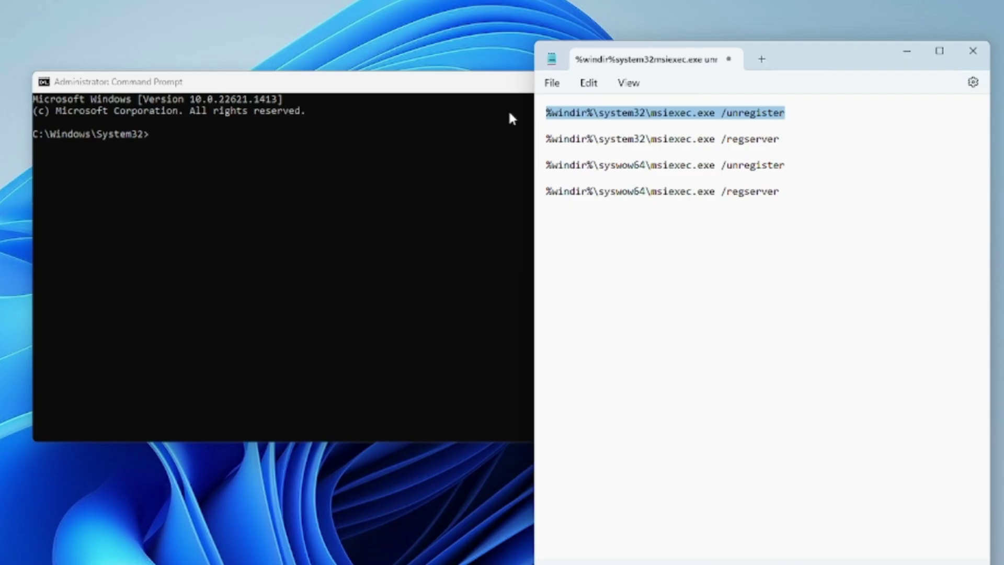
pyautogui.click(306, 139)
pyautogui.rightClick(211, 139)
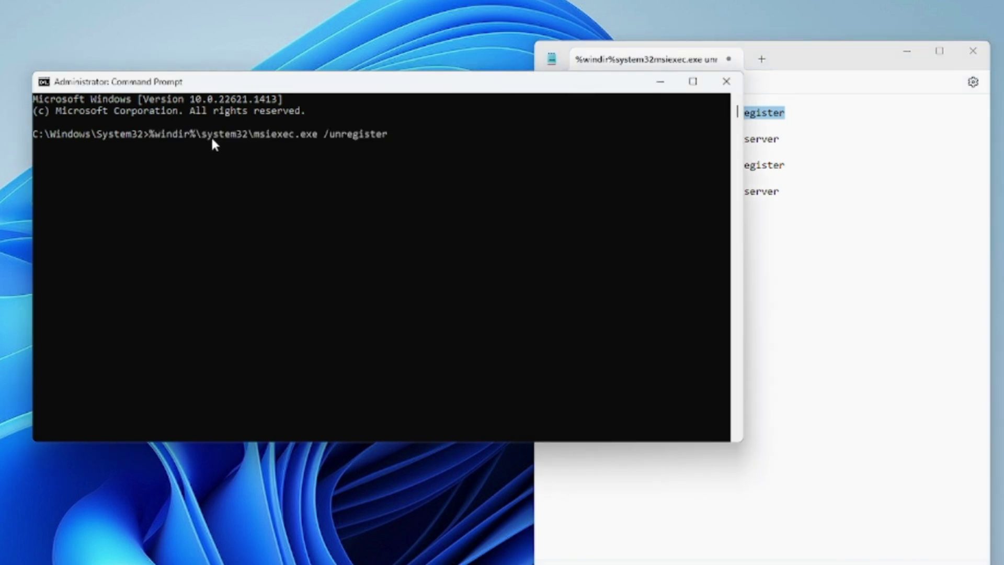
pyautogui.press('Return')
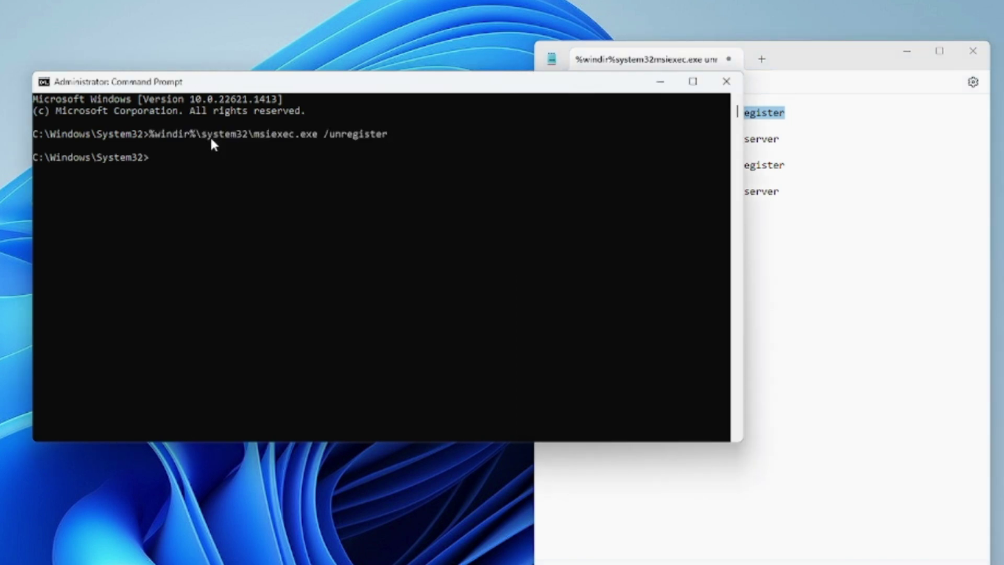
pyautogui.moveTo(780, 139); pyautogui.dragTo(548, 126)
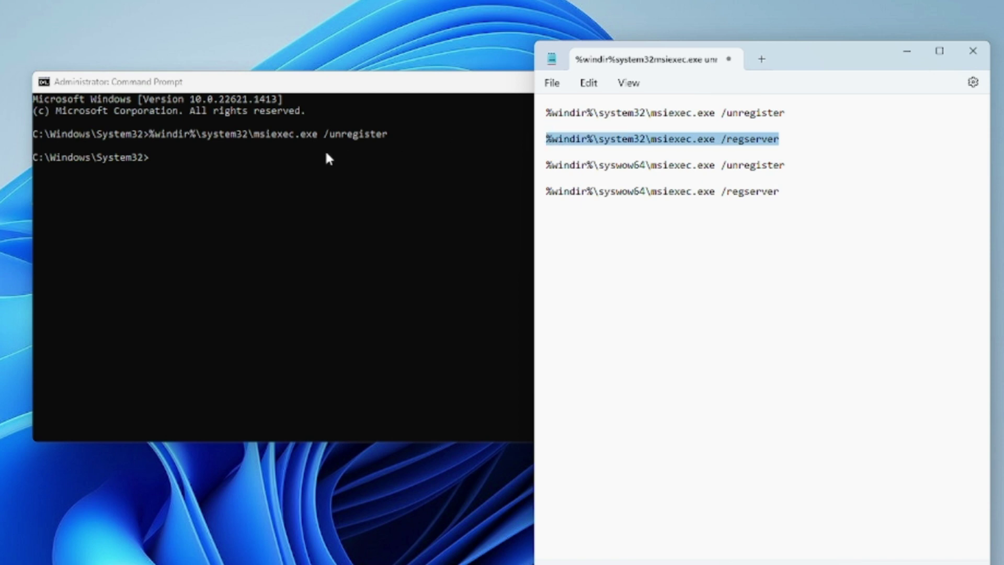
pyautogui.click(271, 162)
pyautogui.write('%windir%\\system32\\msiexec.exe /regserver')
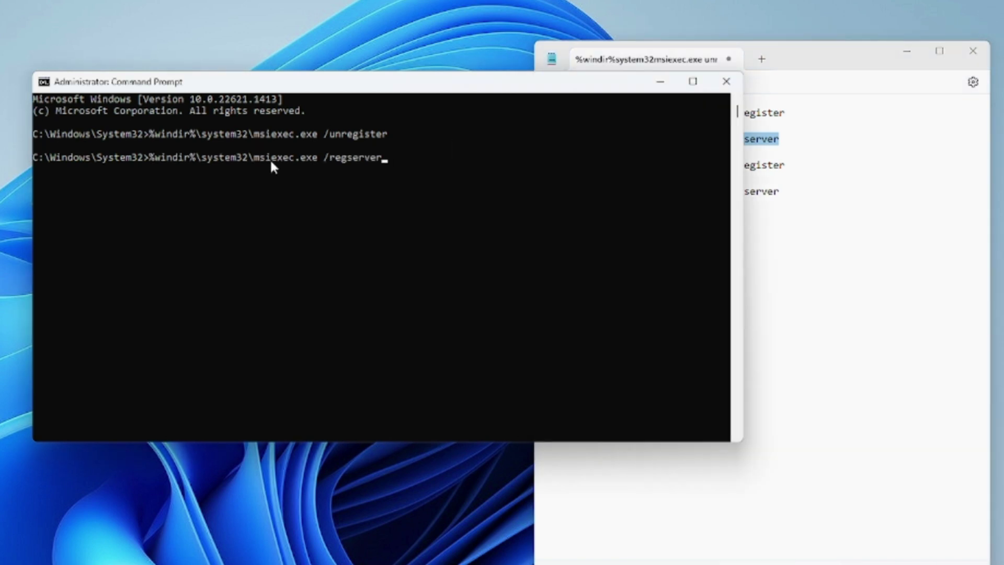
pyautogui.press('Return')
# - Run the syswow64 msiexec /unregister and /regserver commands, then close Command Prompt
pyautogui.click(782, 191)
pyautogui.moveTo(785, 164); pyautogui.dragTo(546, 165)
pyautogui.hotkey('ctrl', 'c')
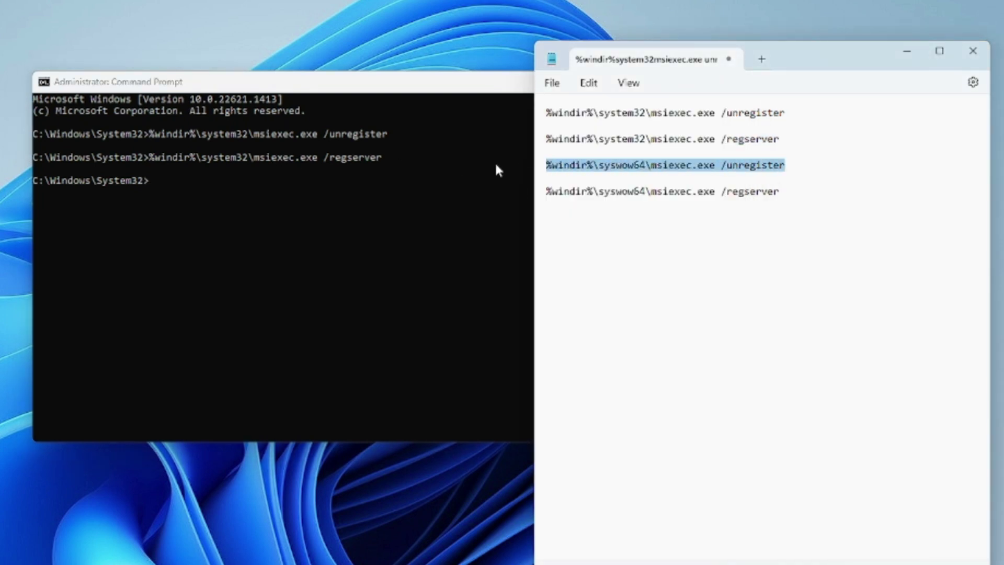
pyautogui.click(282, 184)
pyautogui.hotkey('ctrl', 'v')
pyautogui.press('Return')
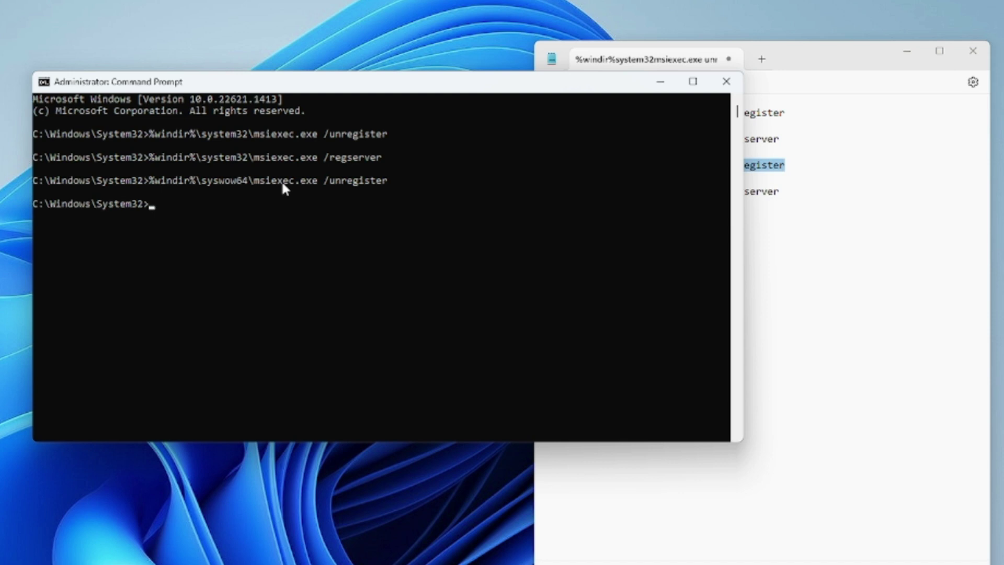
pyautogui.click(780, 192)
pyautogui.moveTo(781, 192); pyautogui.dragTo(540, 195)
pyautogui.hotkey('ctrl', 'c')
pyautogui.click(243, 211)
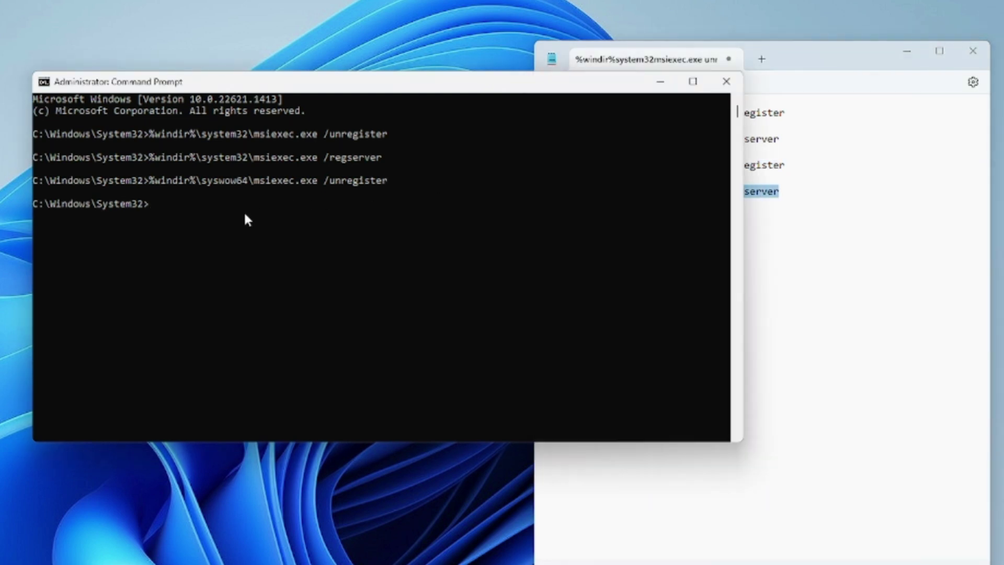
pyautogui.hotkey('ctrl', 'v')
pyautogui.press('Return')
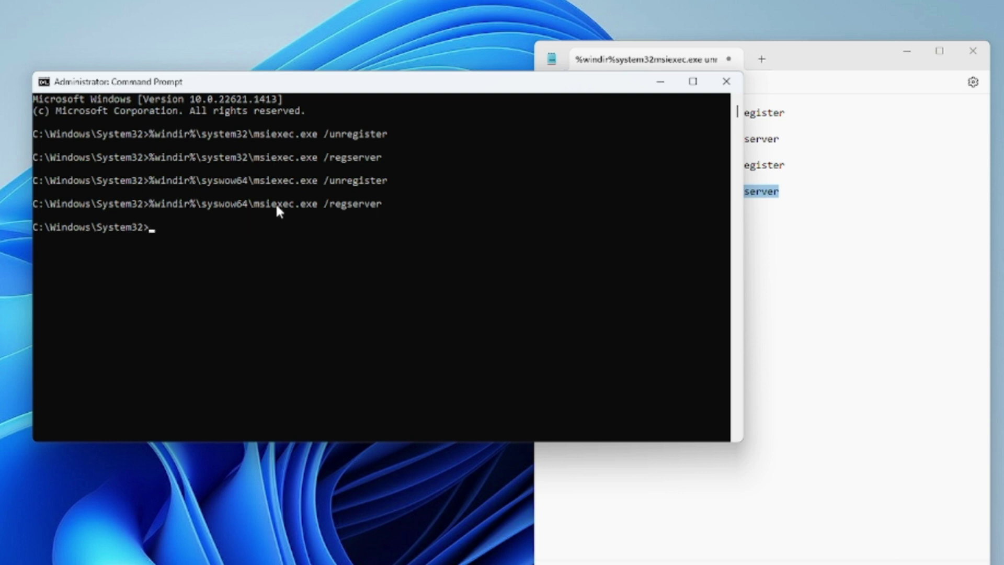
pyautogui.click(726, 82)
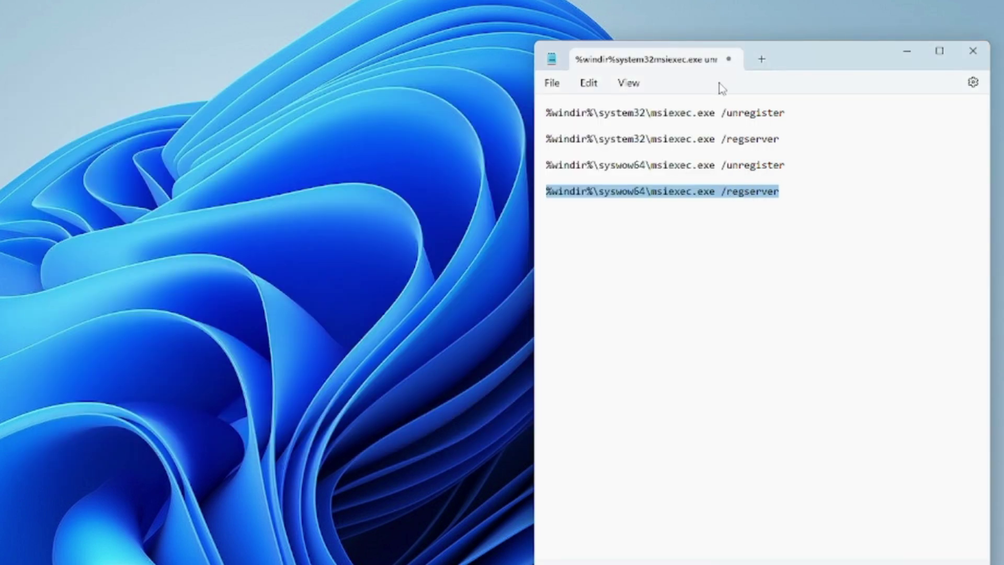